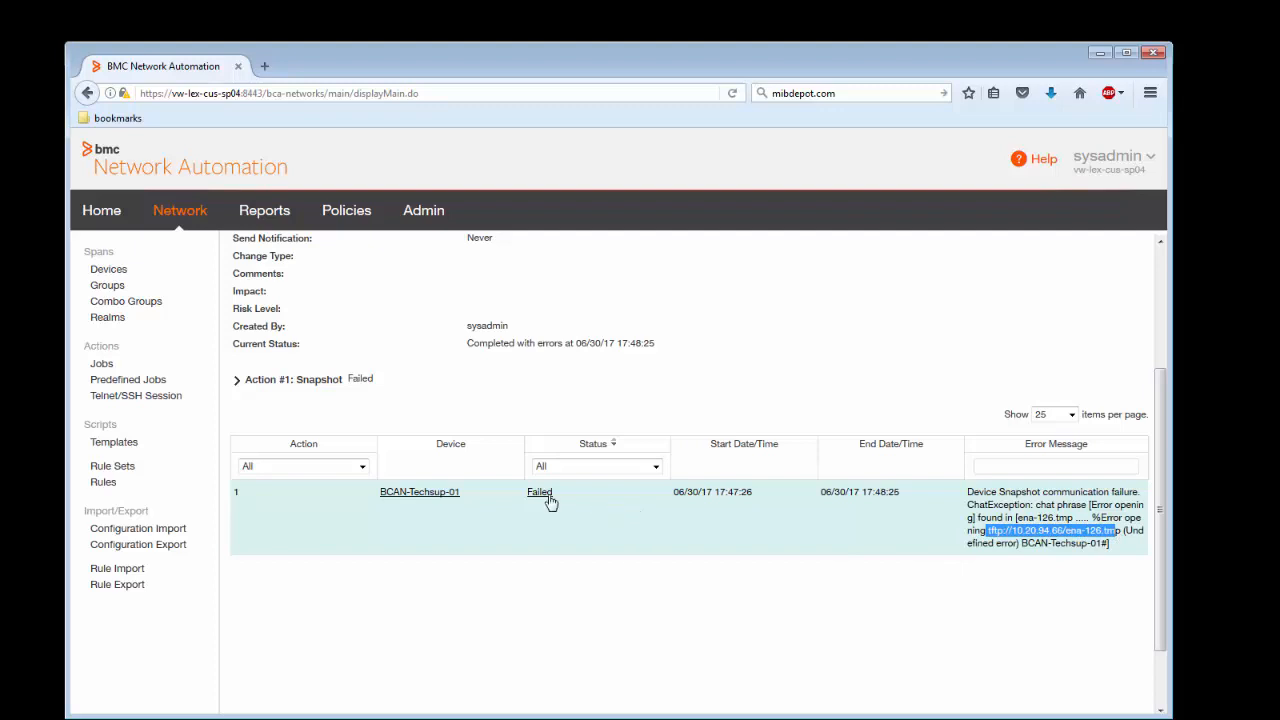
# Open the failed snapshot's details for BCAN-Techsup-01 and examine the Snapshot Running transcript's TFTP copy command, host address, filename and error line
pyautogui.click(541, 495)
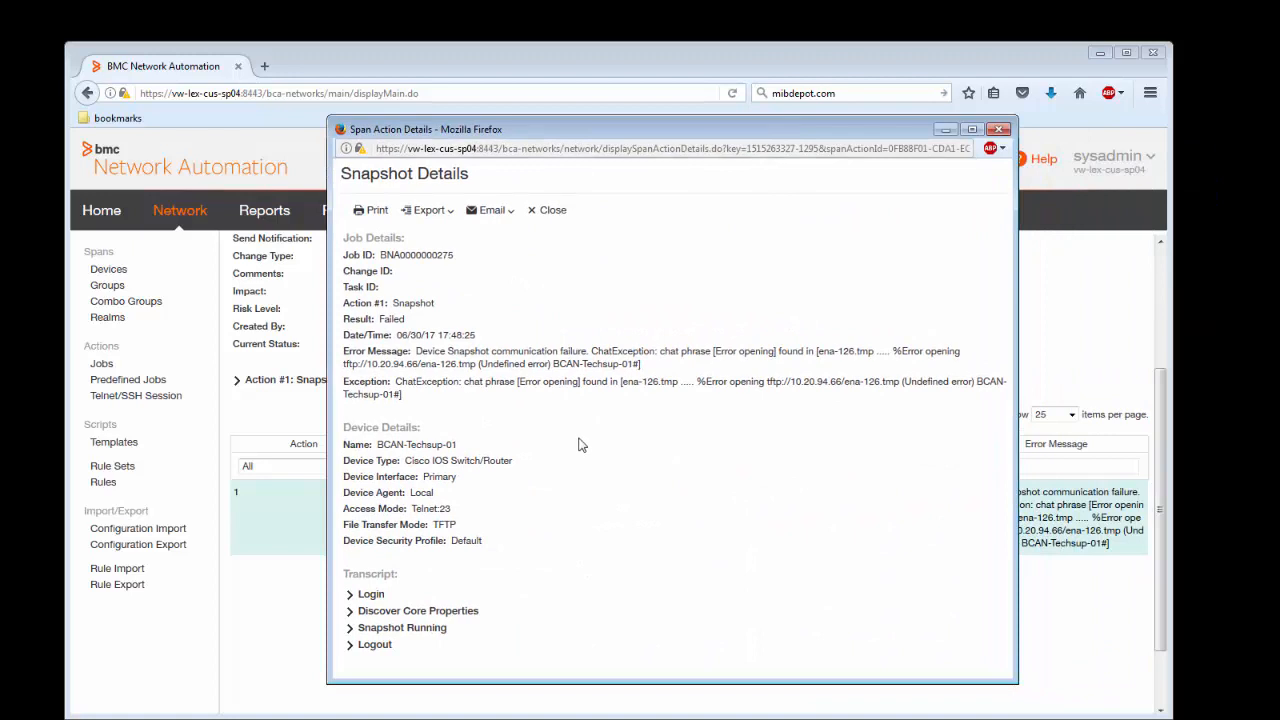
pyautogui.click(352, 632)
pyautogui.scroll(-2, 634, 530)
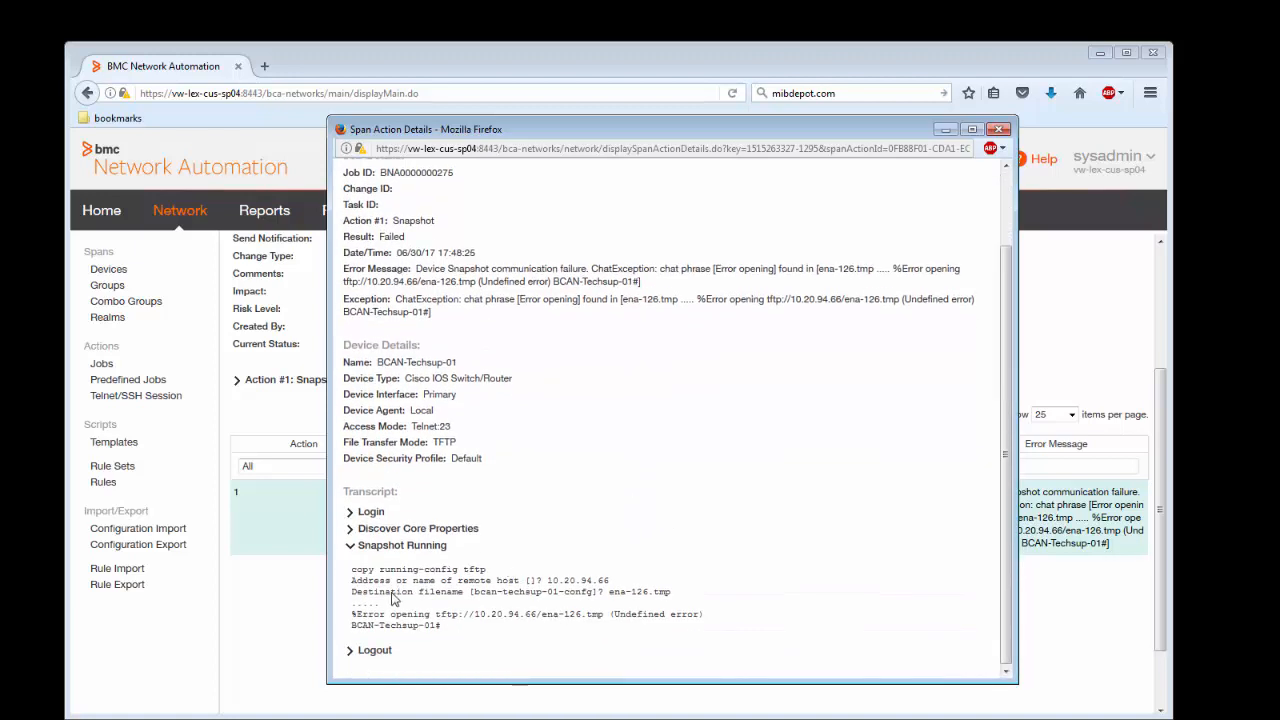
pyautogui.moveTo(351, 577); pyautogui.dragTo(495, 575)
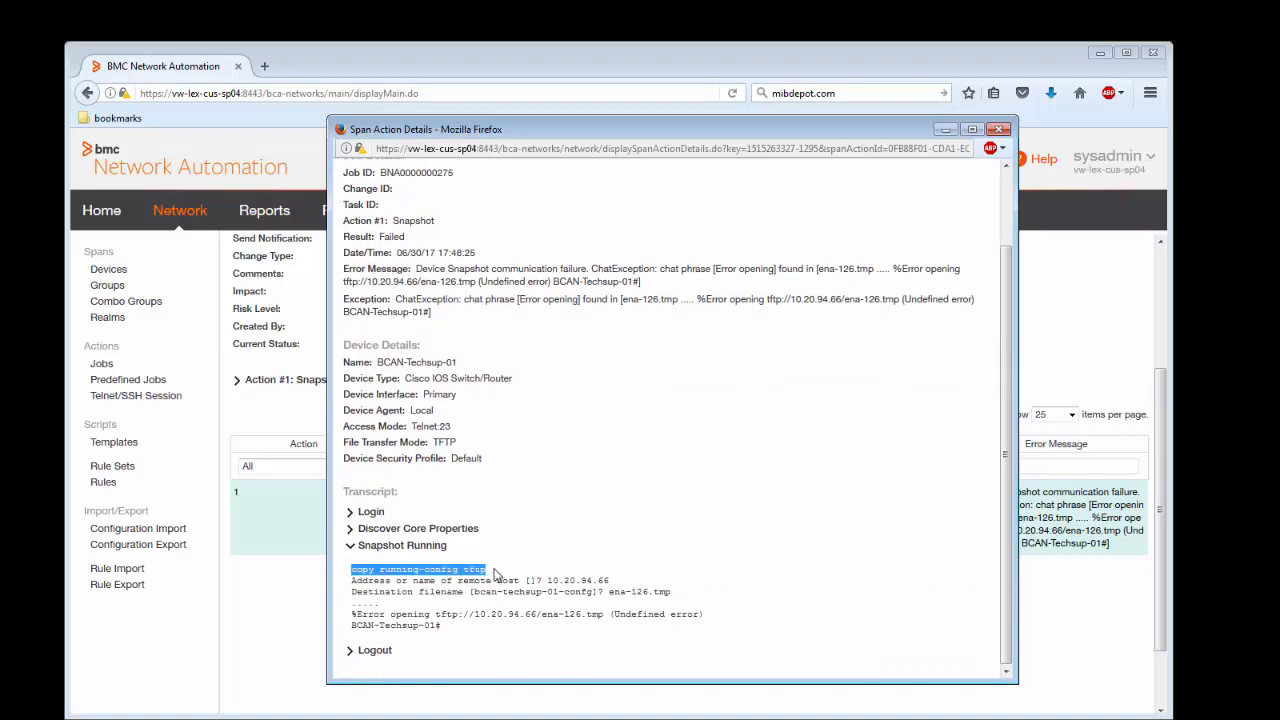
pyautogui.moveTo(352, 582); pyautogui.dragTo(610, 582)
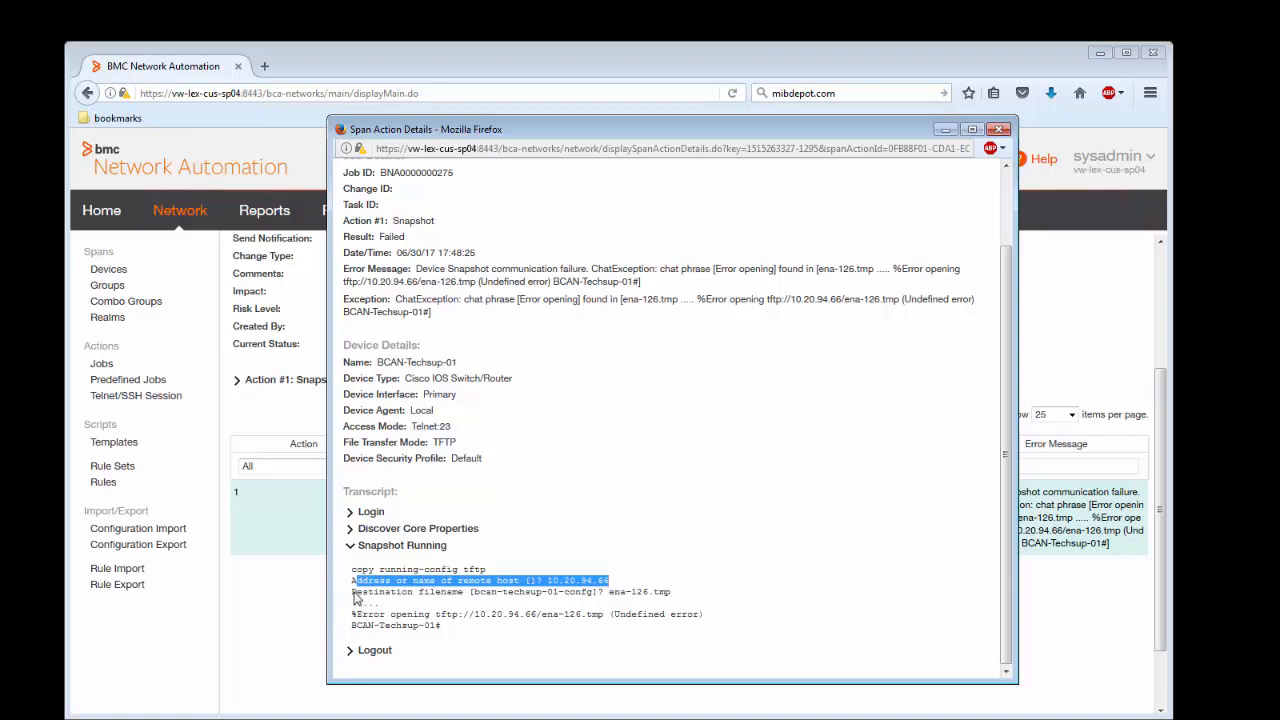
pyautogui.moveTo(352, 592); pyautogui.dragTo(684, 592)
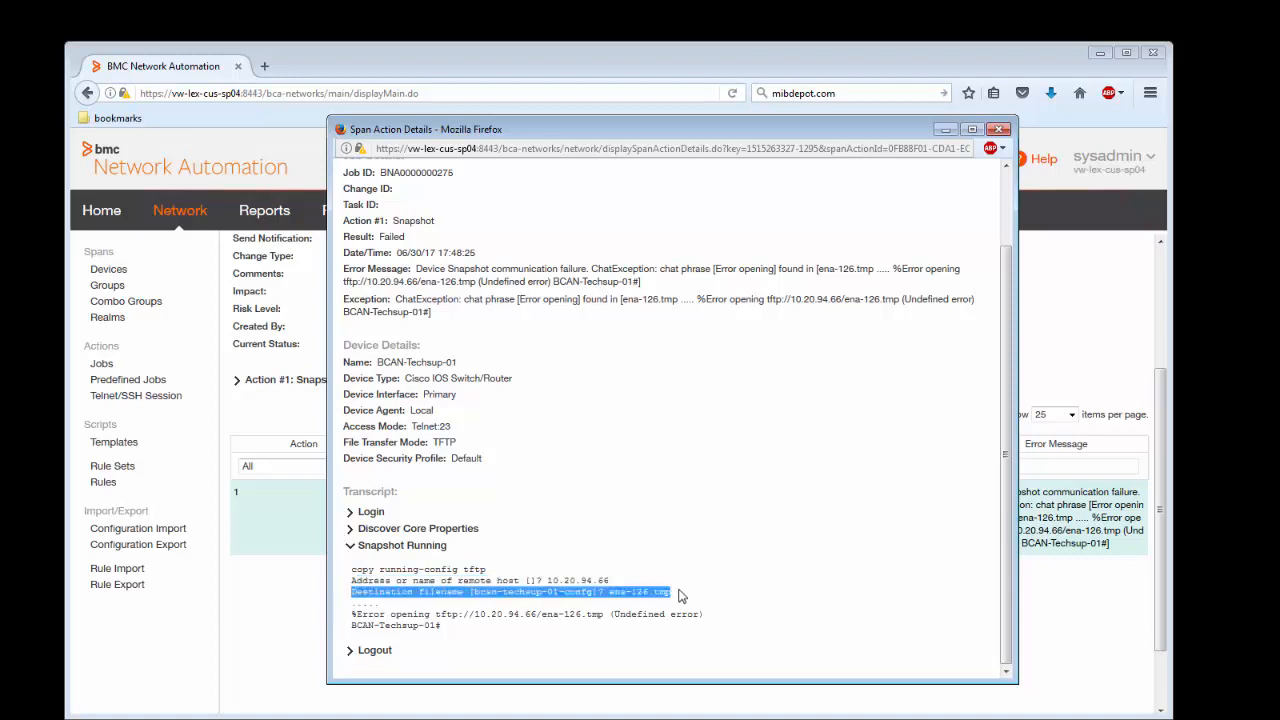
pyautogui.moveTo(356, 614); pyautogui.dragTo(697, 622)
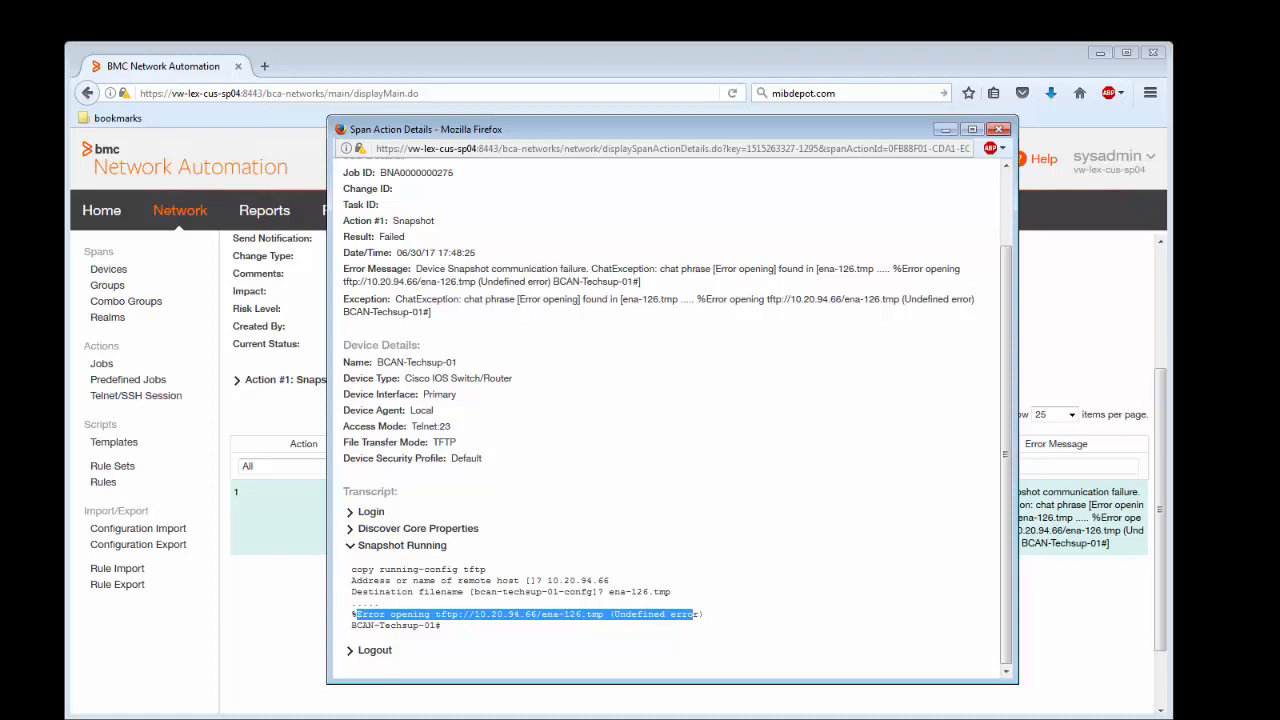
# Bring the device's PuTTY session beside the transcript and run the transcript's copy running-config tftp command in it
pyautogui.moveTo(1215, 247); pyautogui.dragTo(447, 282)
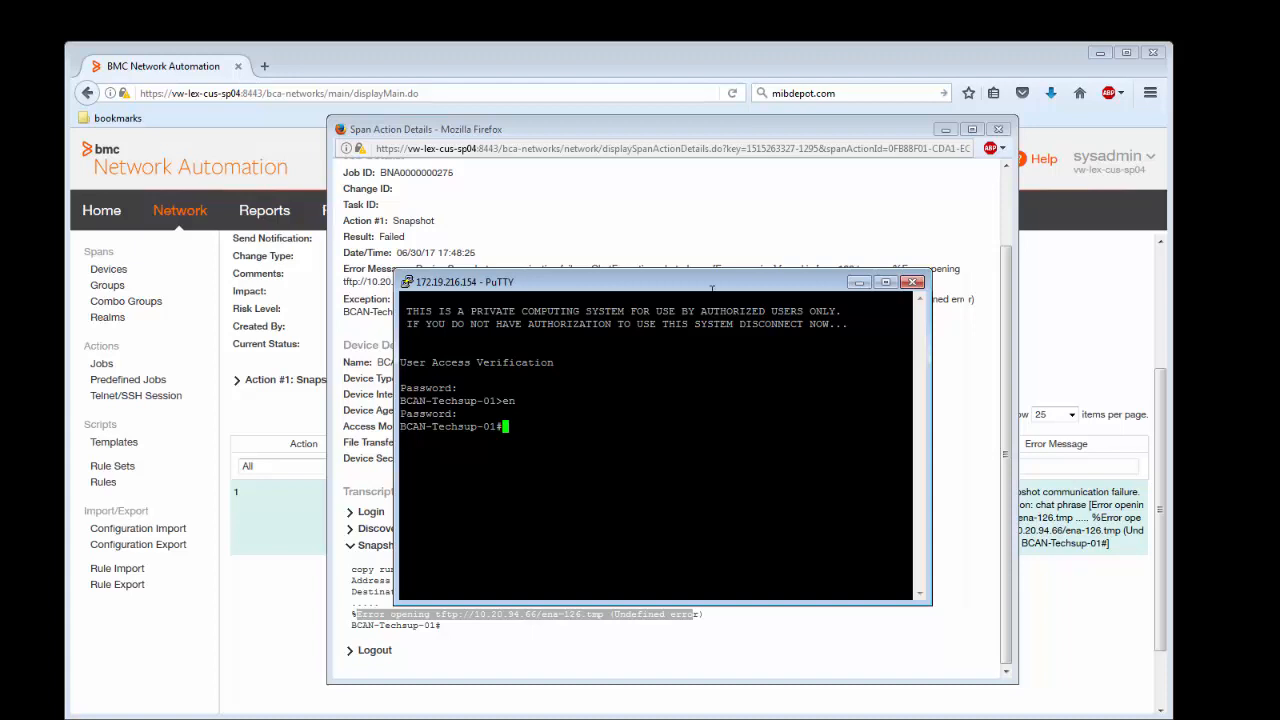
pyautogui.moveTo(712, 290); pyautogui.dragTo(702, 189)
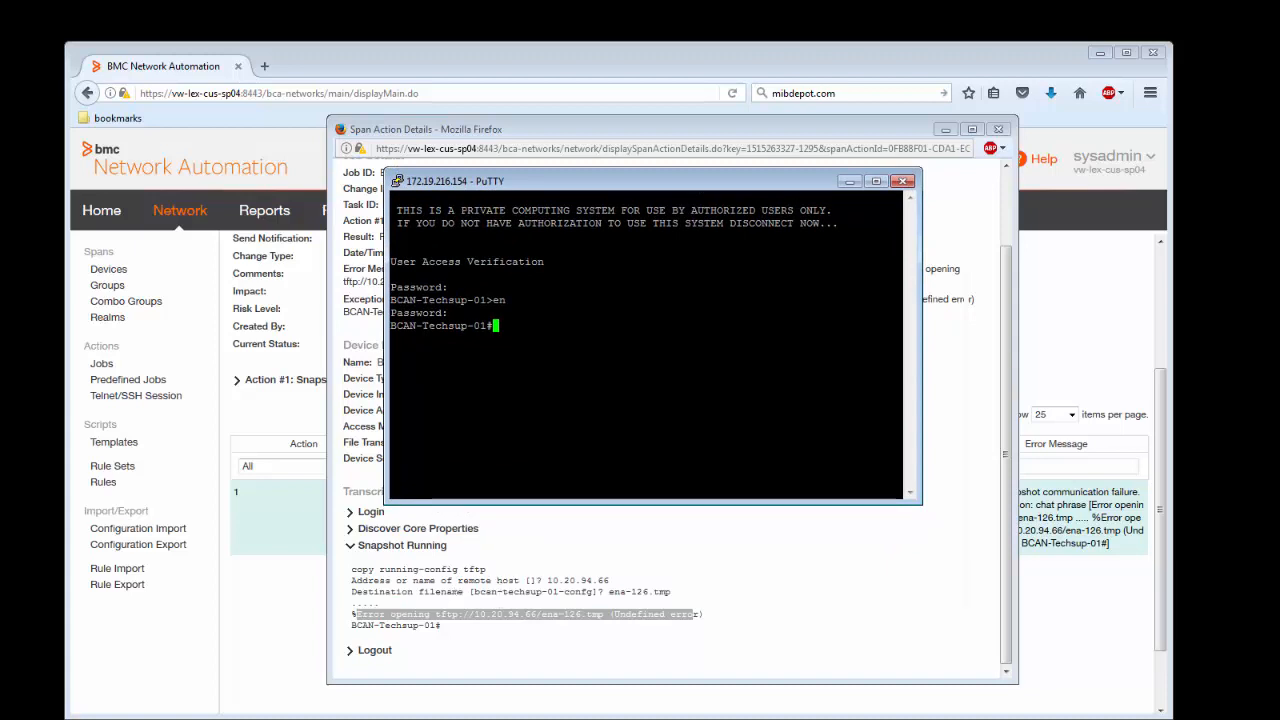
pyautogui.moveTo(606, 187); pyautogui.dragTo(440, 200)
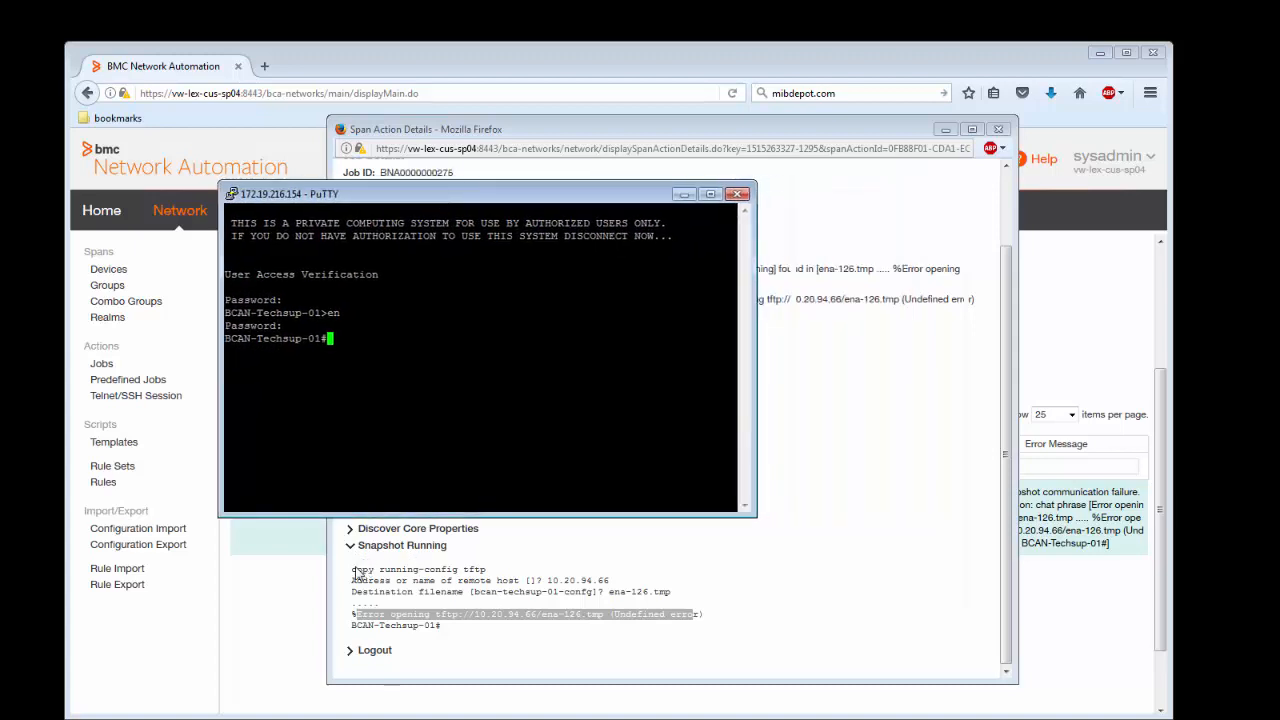
pyautogui.moveTo(351, 569); pyautogui.dragTo(487, 571)
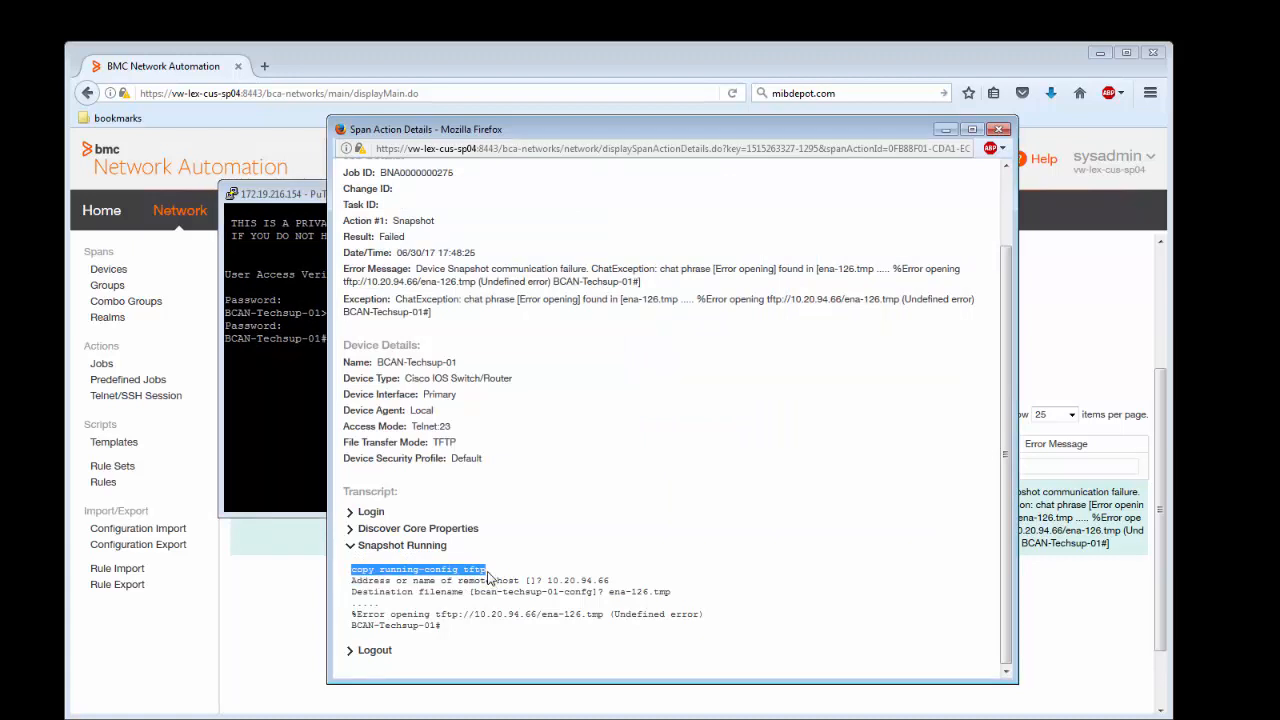
pyautogui.rightClick(487, 571)
pyautogui.click(509, 580)
pyautogui.click(285, 420)
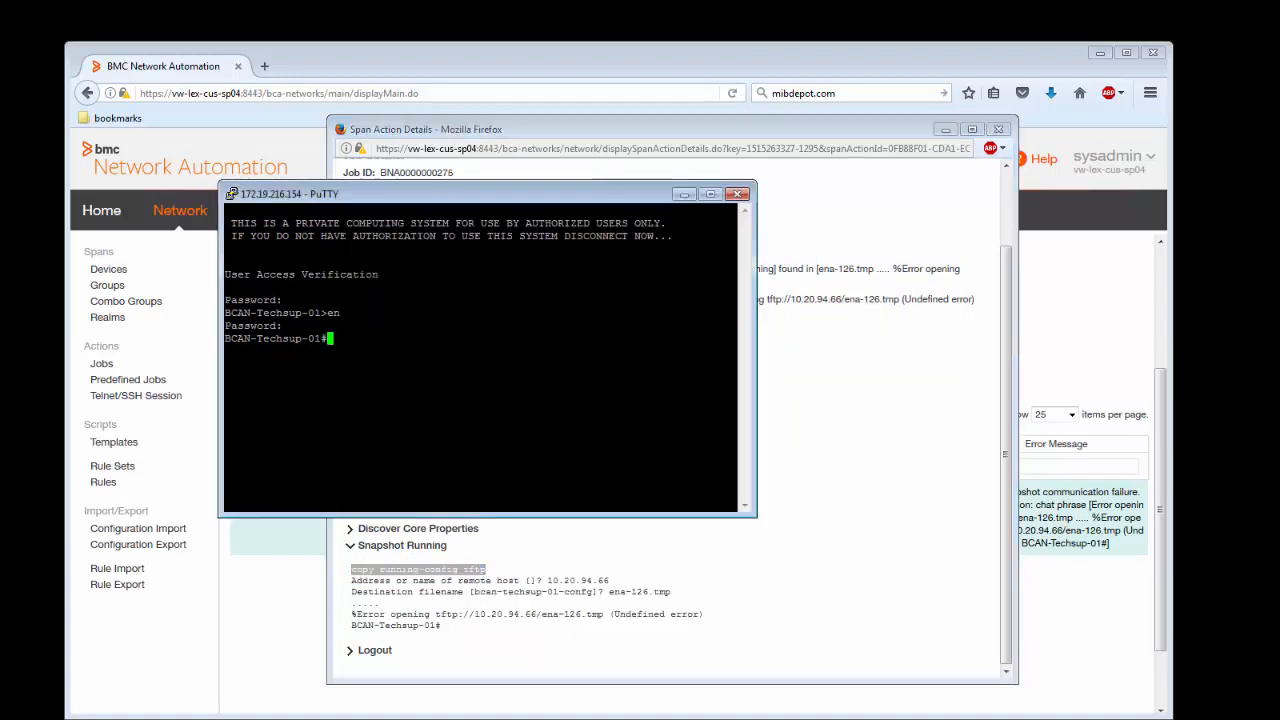
pyautogui.rightClick(285, 420)
pyautogui.press('Return')
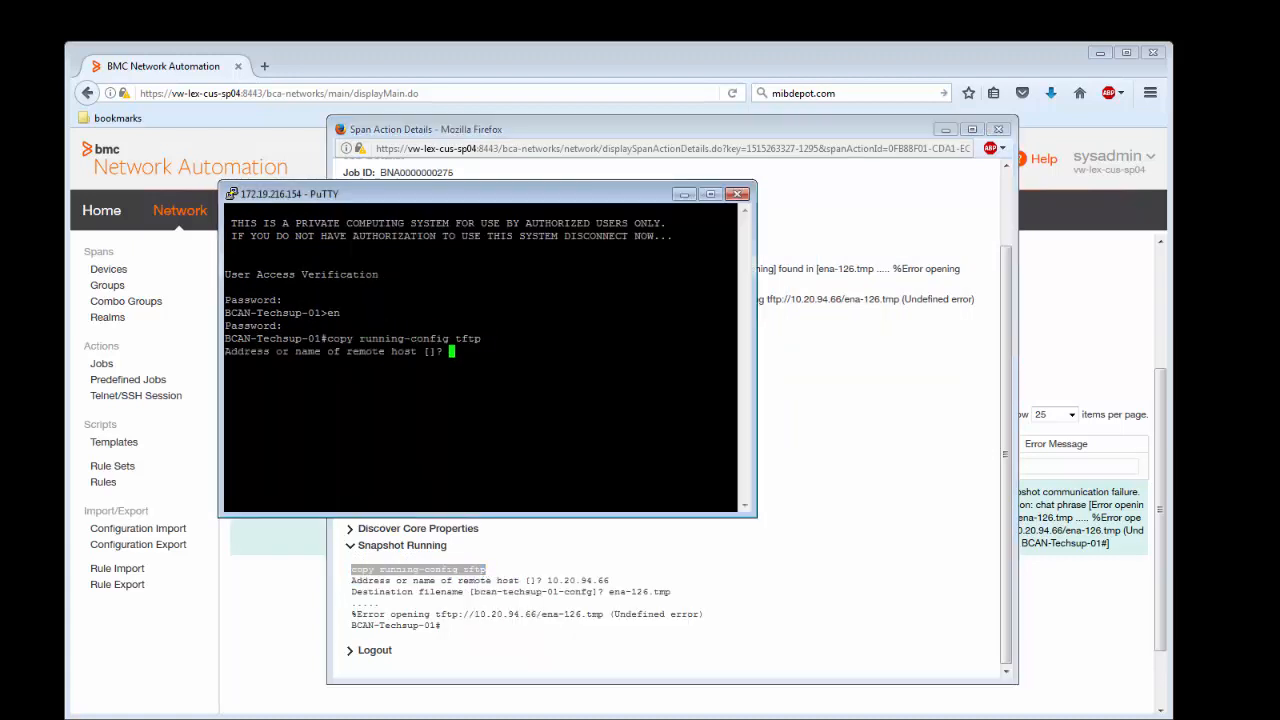
# Copy the remote host address 10.20.94.66 from the transcript and submit it at the PuTTY address prompt
pyautogui.click(609, 581)
pyautogui.moveTo(609, 581); pyautogui.dragTo(550, 583)
pyautogui.rightClick(552, 582)
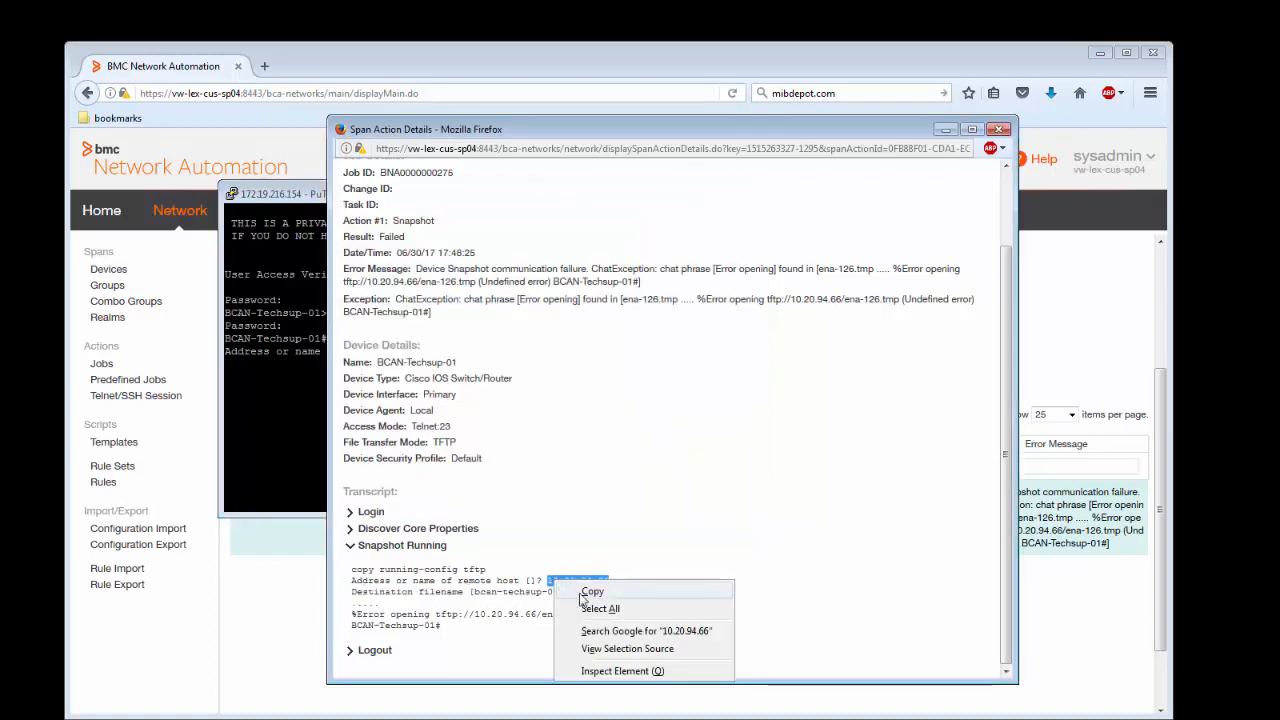
pyautogui.click(588, 588)
pyautogui.click(318, 480)
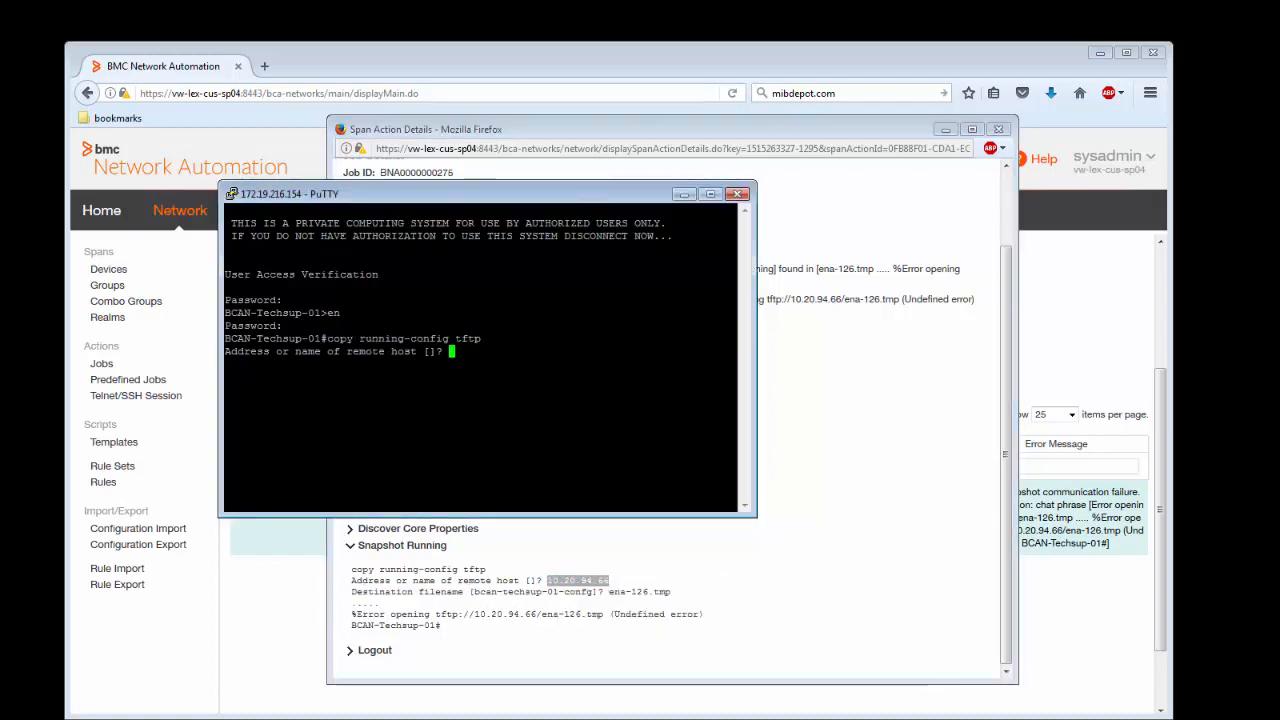
pyautogui.rightClick(318, 480)
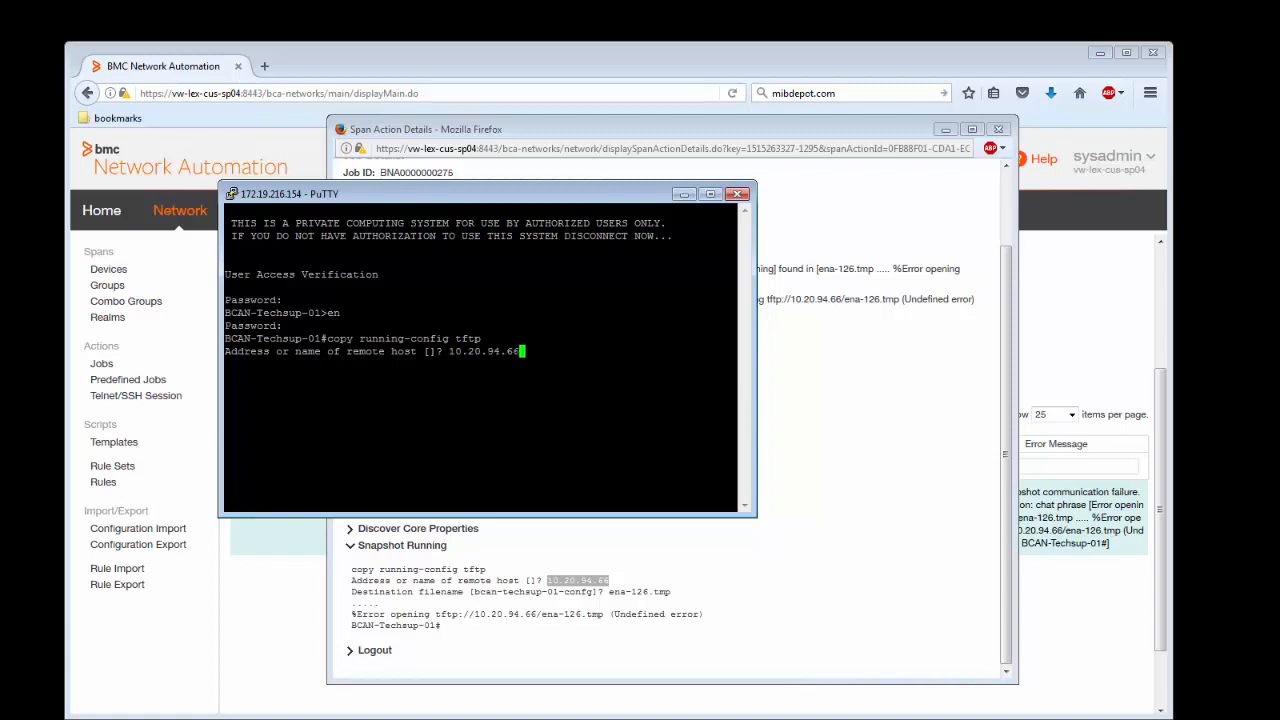
pyautogui.press('Return')
# Copy the filename ena-126.tmp from the transcript and submit it as the destination filename in the PuTTY session
pyautogui.doubleClick(615, 592)
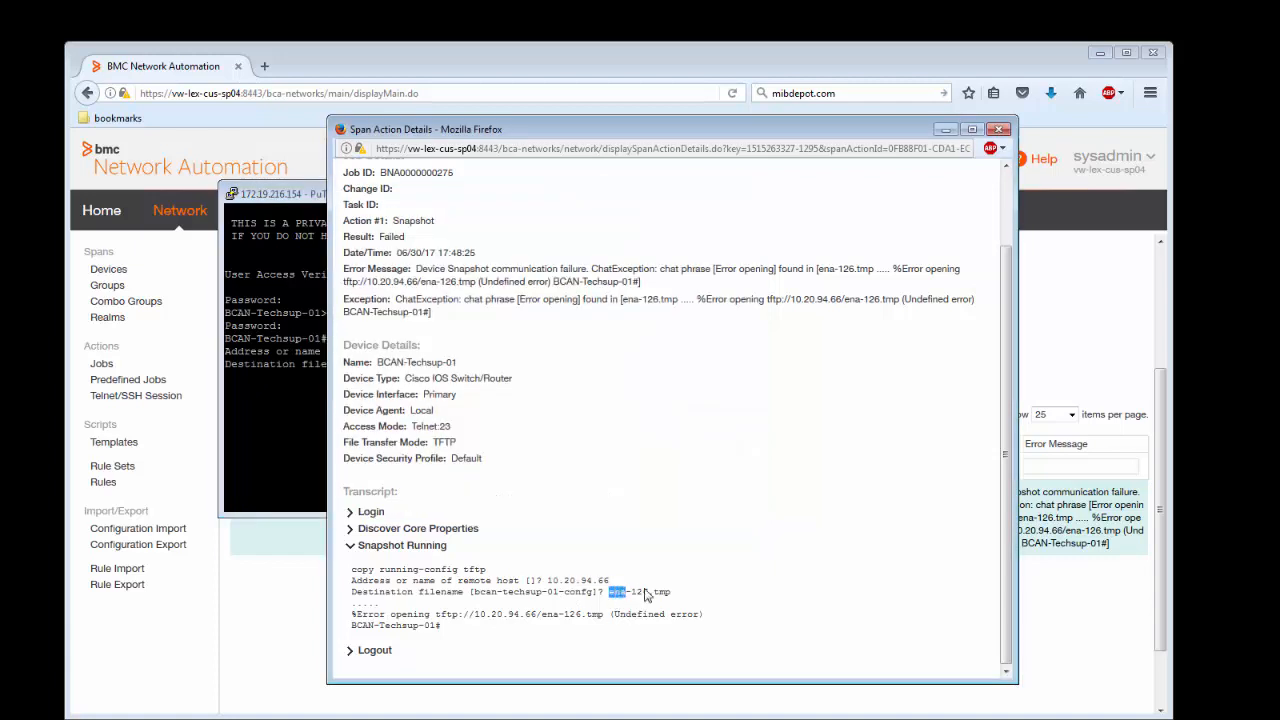
pyautogui.moveTo(645, 595); pyautogui.dragTo(672, 594)
pyautogui.rightClick(672, 592)
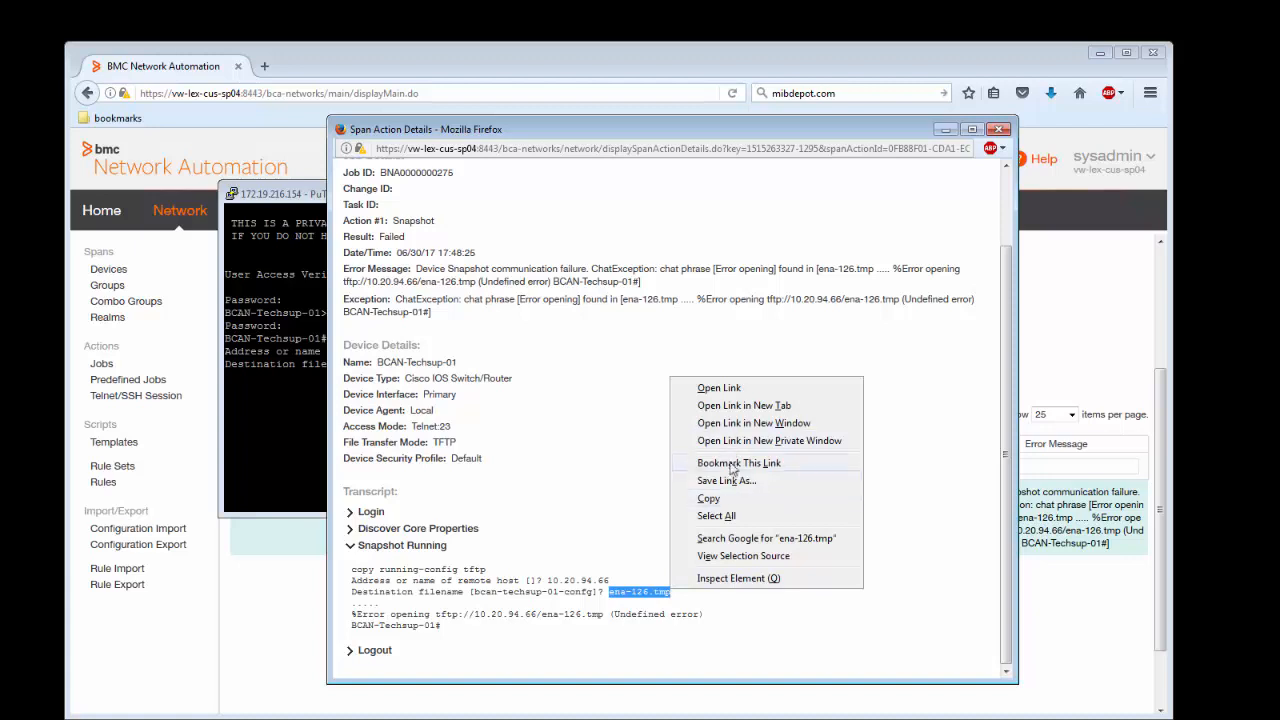
pyautogui.click(708, 498)
pyautogui.click(290, 450)
pyautogui.rightClick(290, 450)
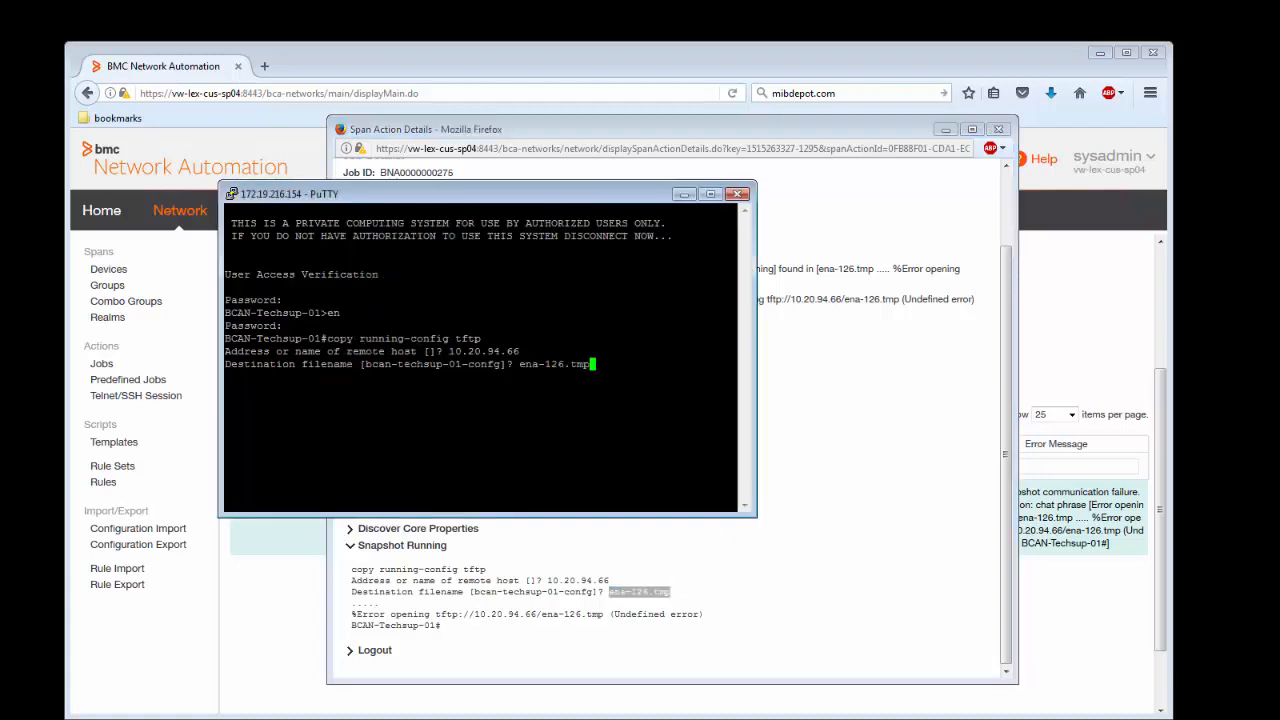
pyautogui.press('Return')
# Check the transcript's remote host address, then switch to Command Prompt and copy the server's IP address 172.22.168.175 from the ping reply
pyautogui.moveTo(548, 581); pyautogui.dragTo(615, 590)
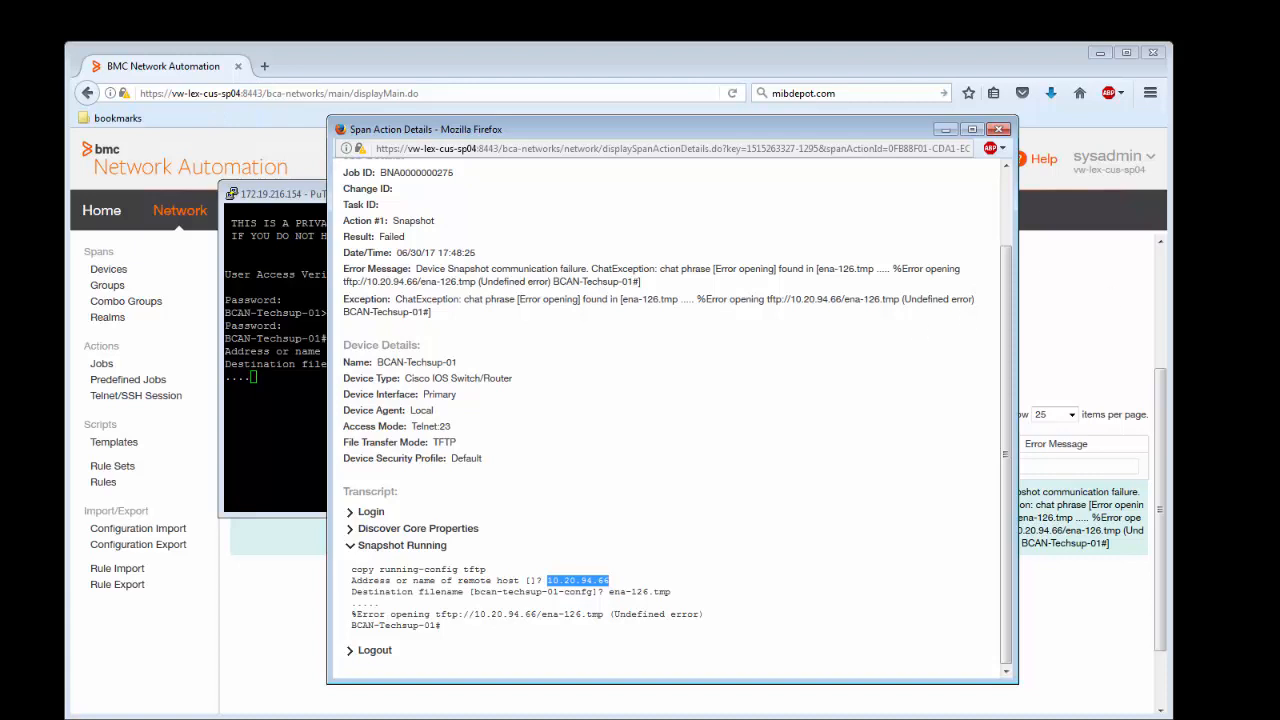
pyautogui.moveTo(1279, 250); pyautogui.dragTo(522, 266)
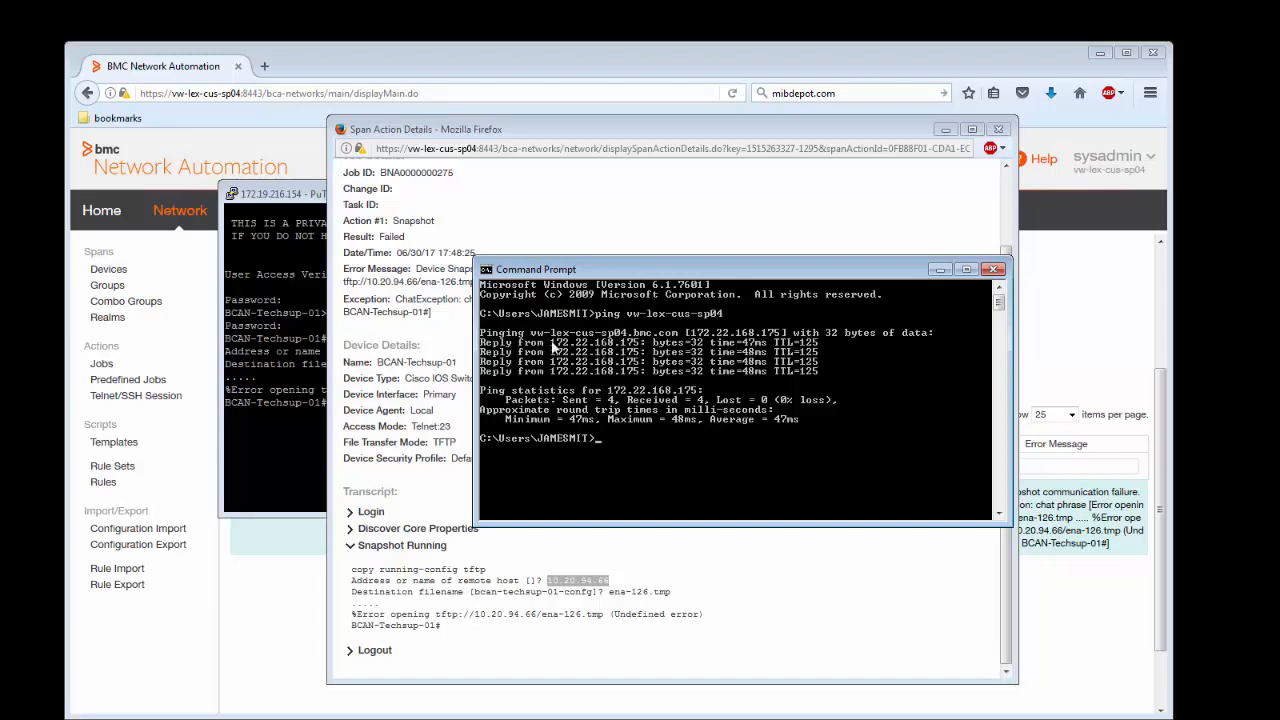
pyautogui.rightClick(554, 342)
pyautogui.click(570, 348)
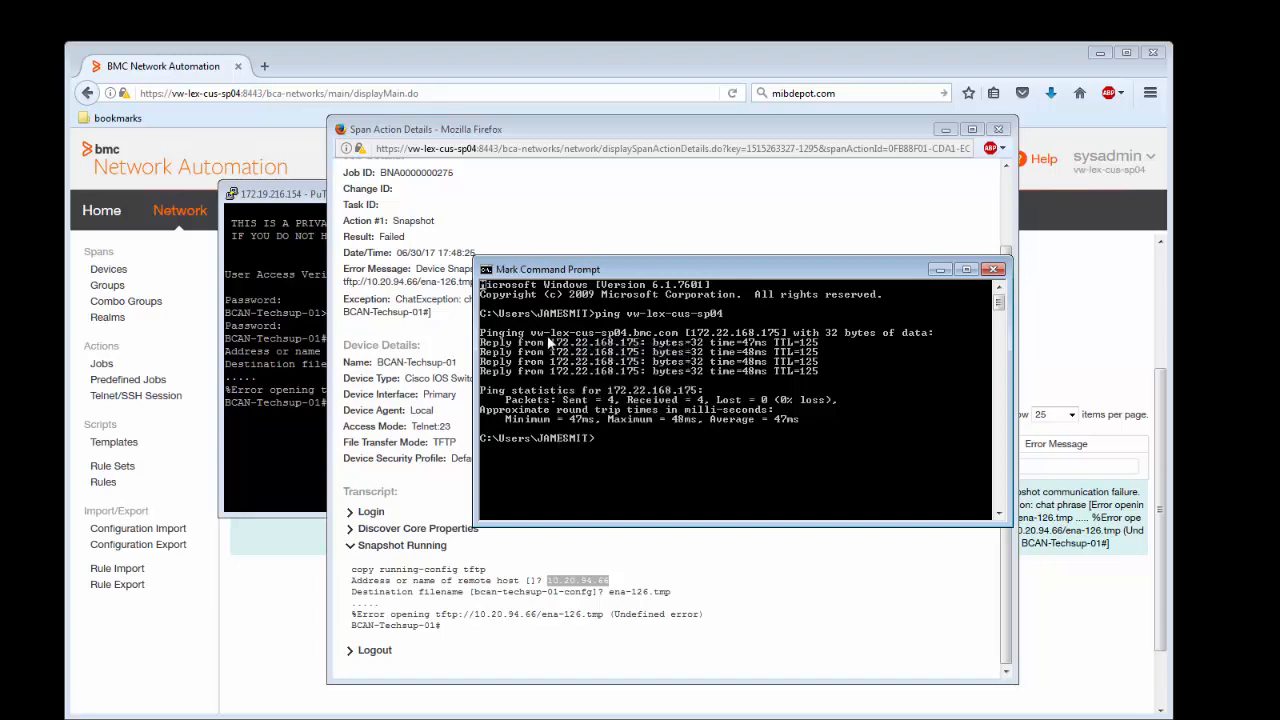
pyautogui.moveTo(552, 342); pyautogui.dragTo(632, 349)
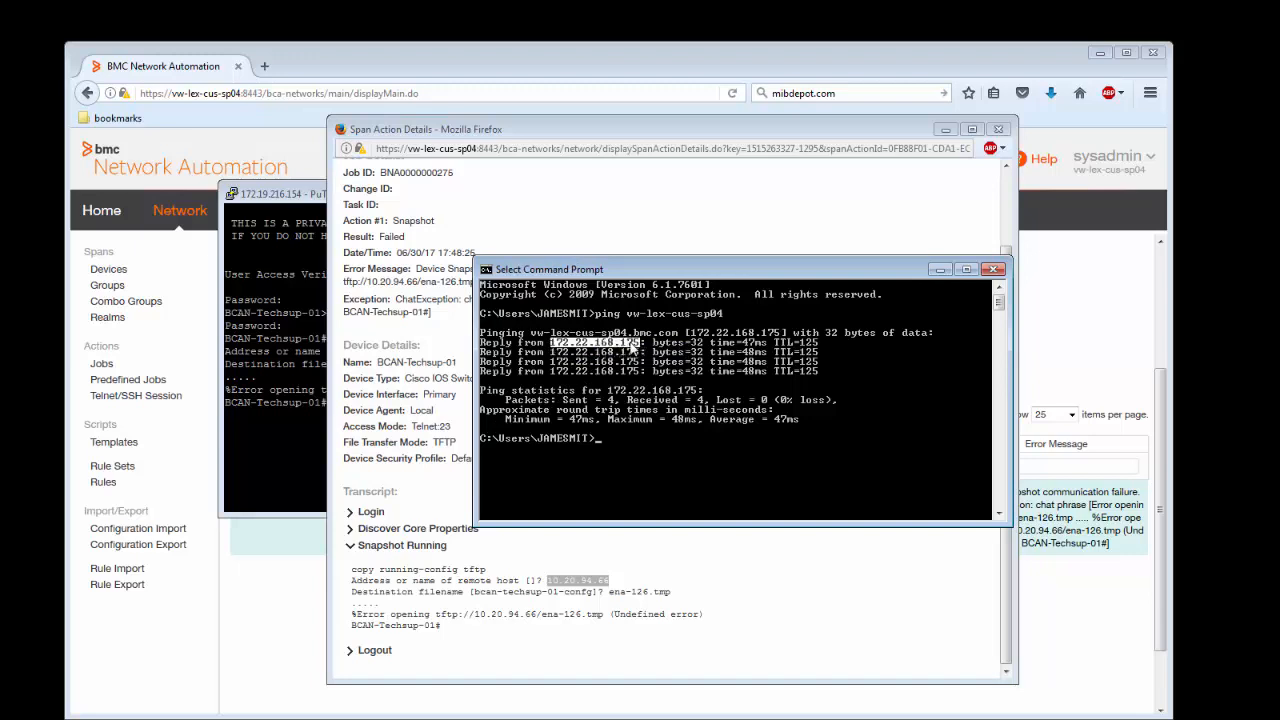
pyautogui.press('Return')
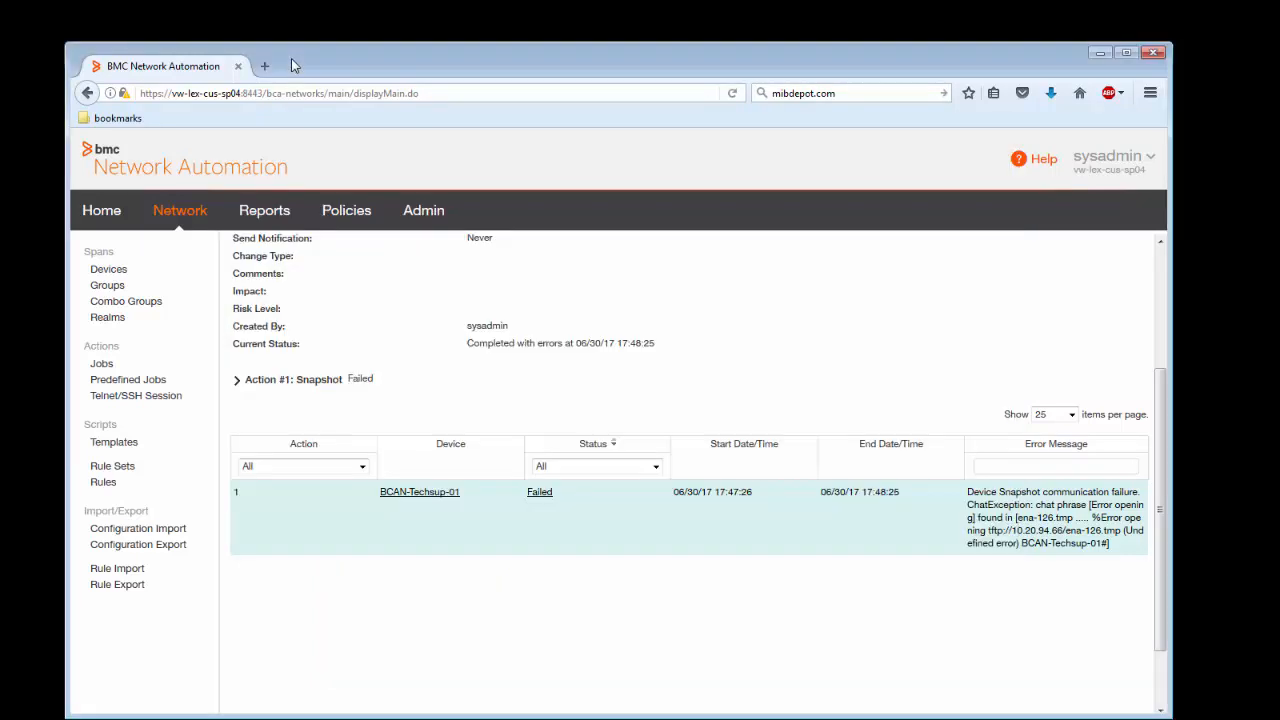
# In BMC Network Automation, set the Local device agent's IPv4 address to 172.22.168.175 and save the agent
pyautogui.click(409, 218)
pyautogui.click(128, 286)
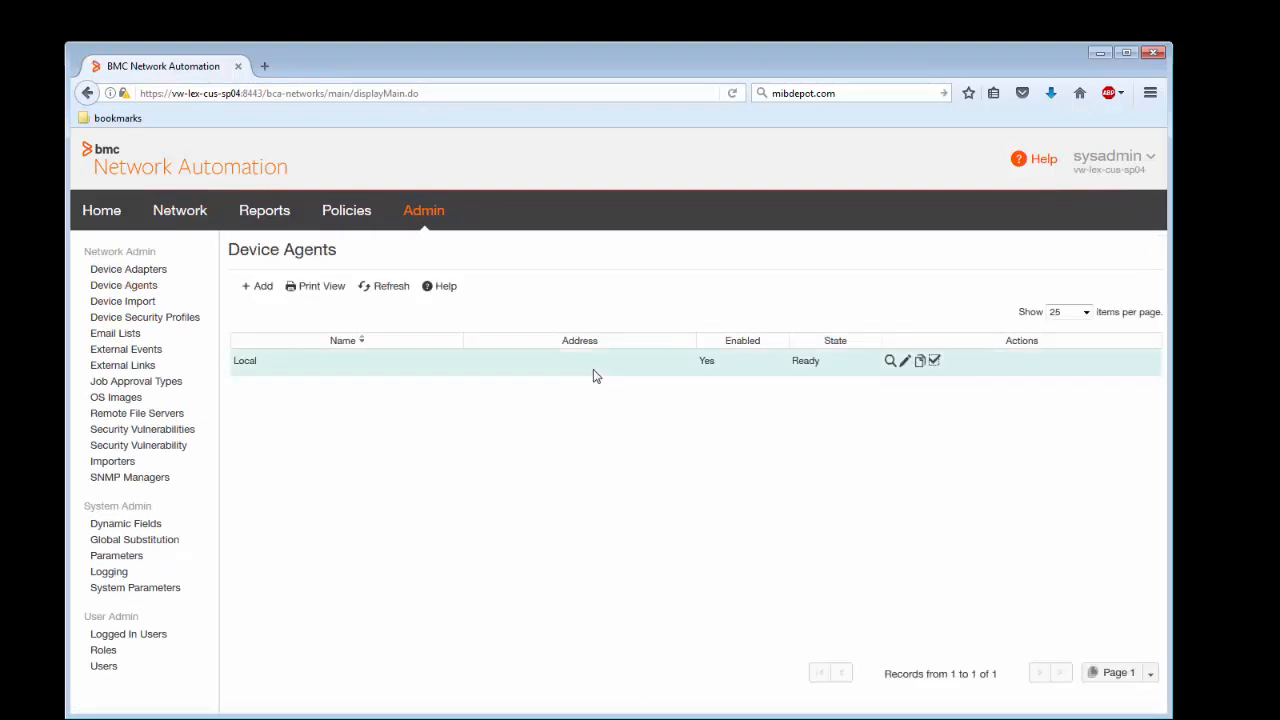
pyautogui.click(905, 362)
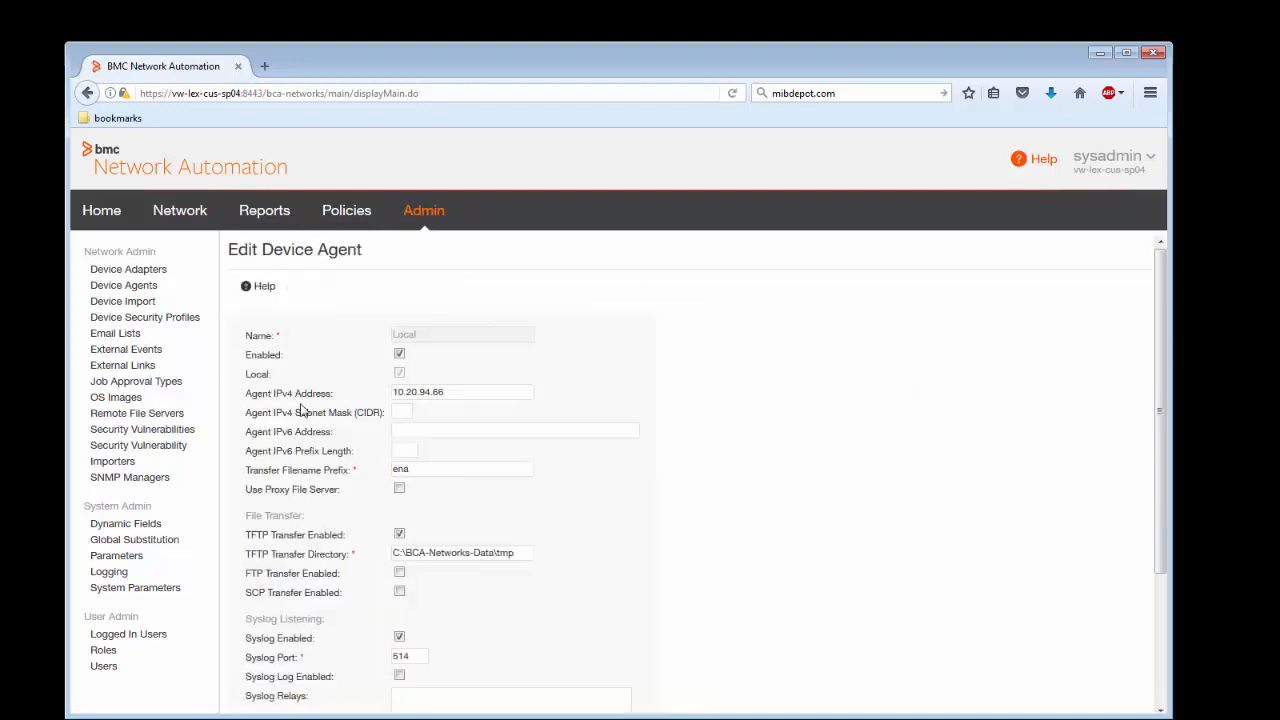
pyautogui.moveTo(463, 391); pyautogui.dragTo(394, 389)
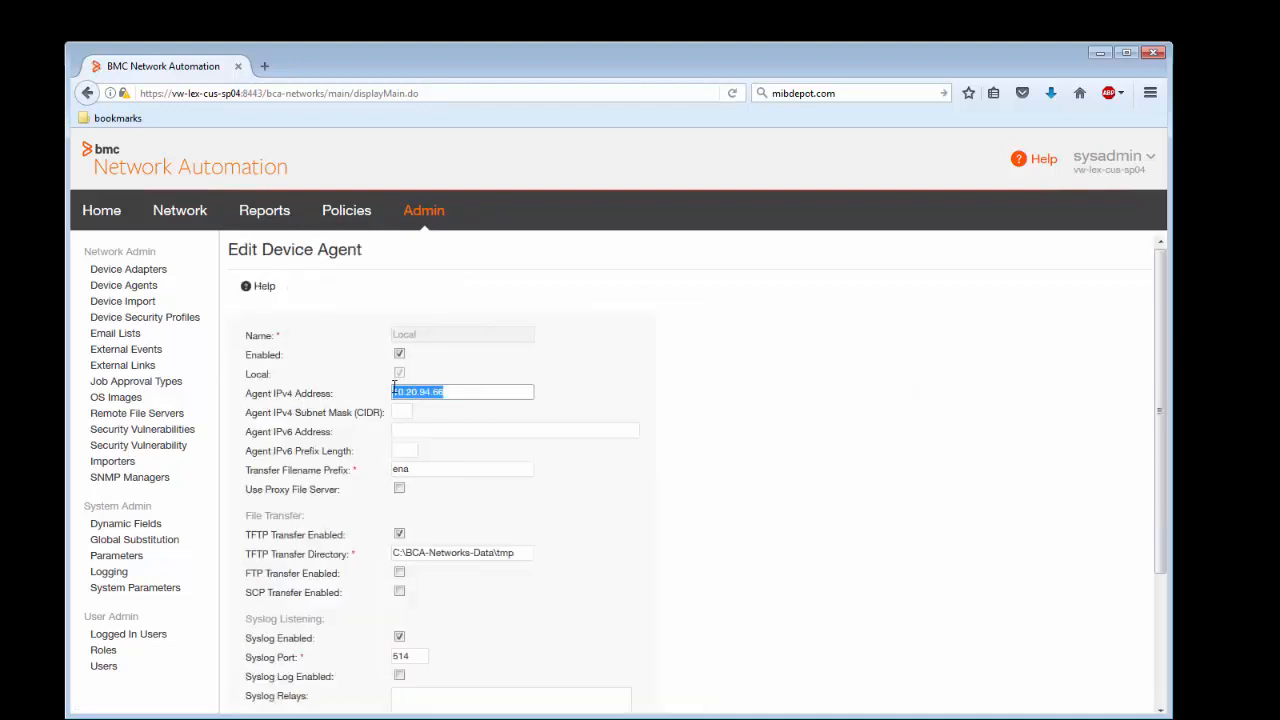
pyautogui.hotkey('ctrl', 'v')
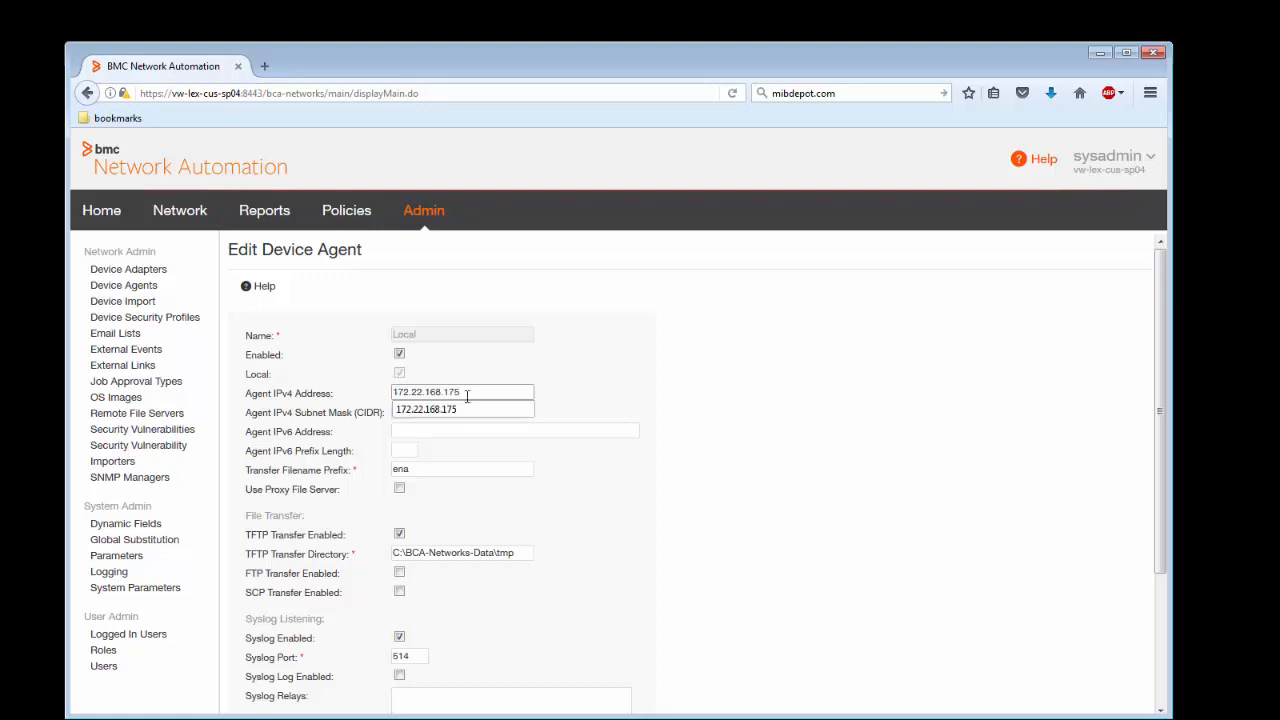
pyautogui.scroll(-1, 705, 568)
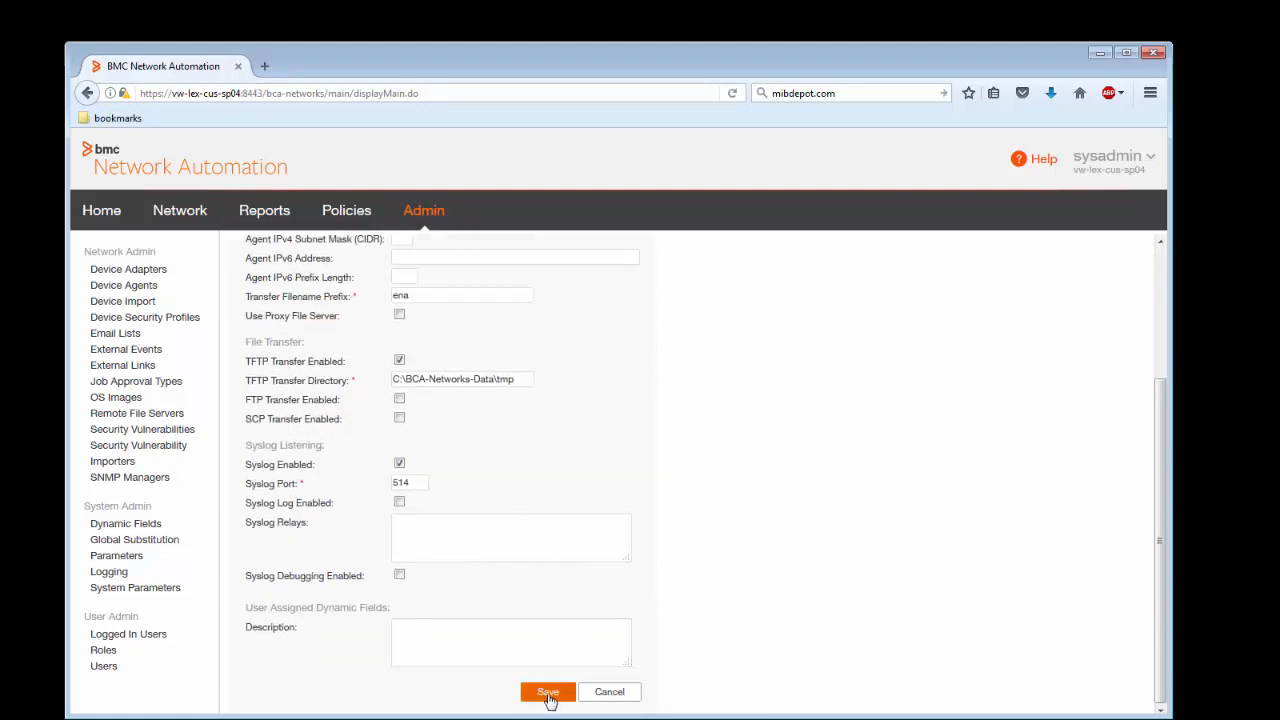
pyautogui.click(548, 694)
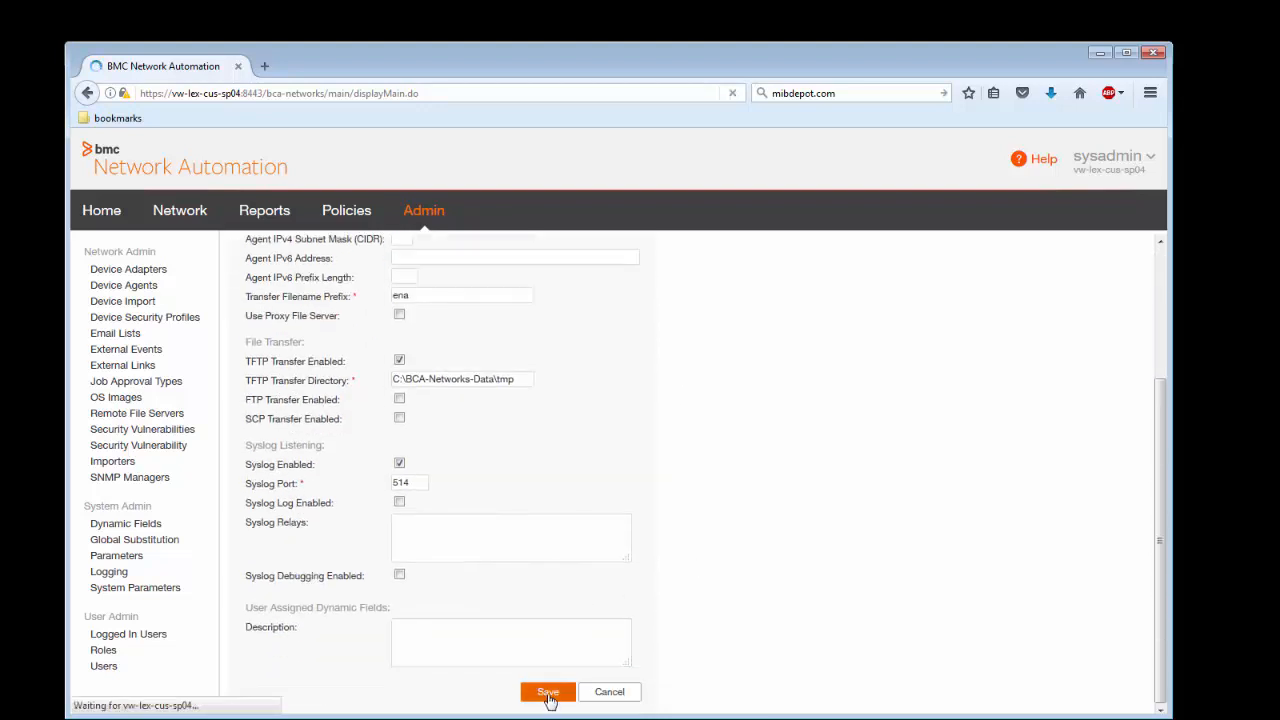
# Open the most recent snapshot job's device action details, examine its Snapshot Running transcript, and close the details window
pyautogui.click(174, 212)
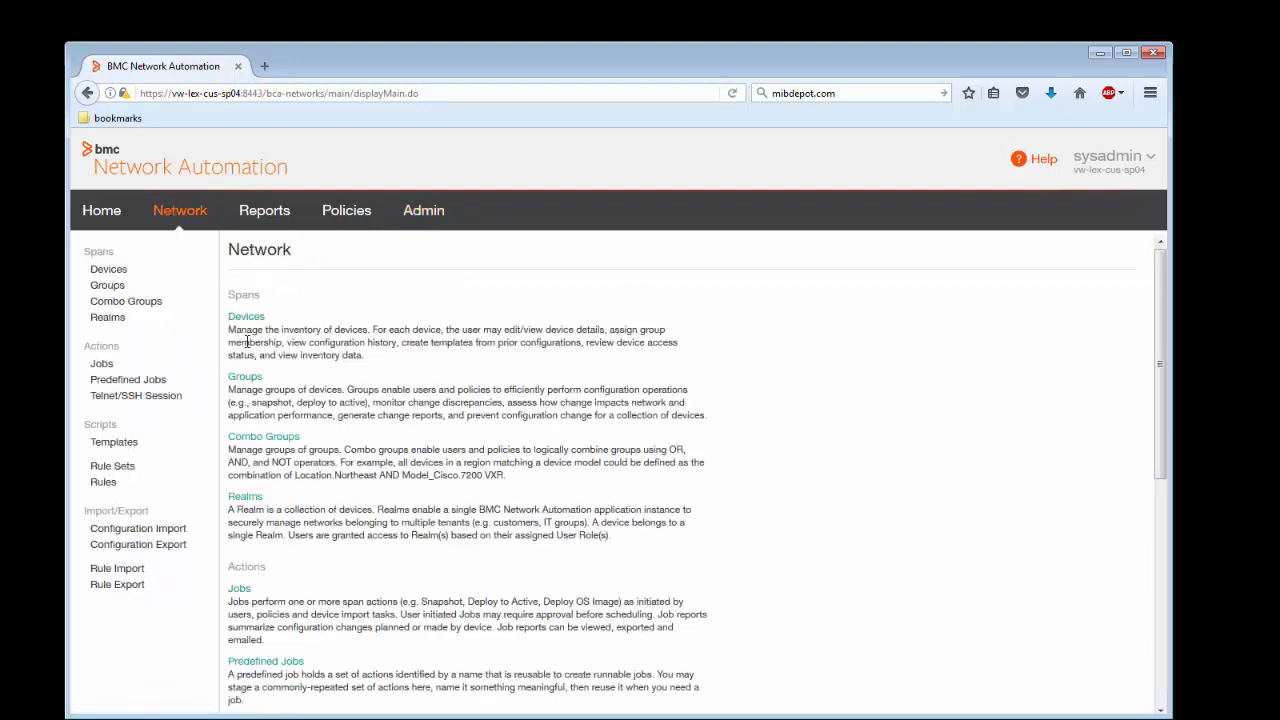
pyautogui.click(100, 364)
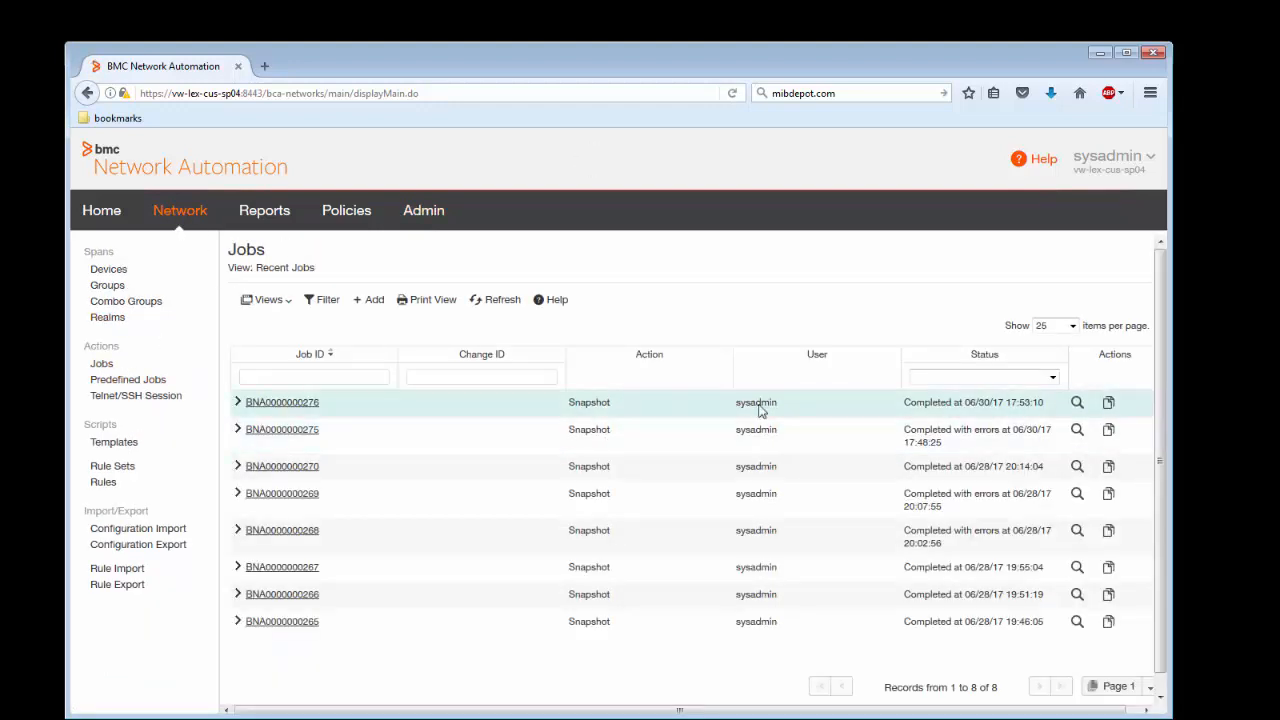
pyautogui.click(1077, 402)
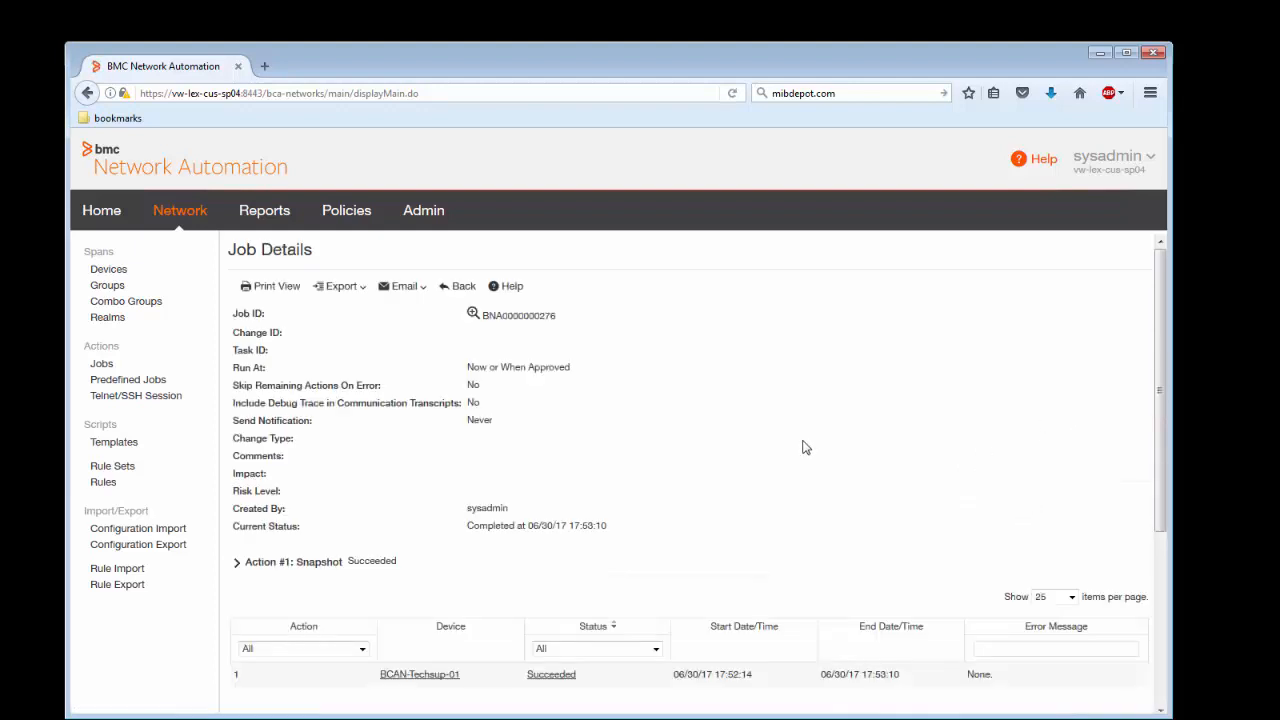
pyautogui.scroll(-5, 514, 380)
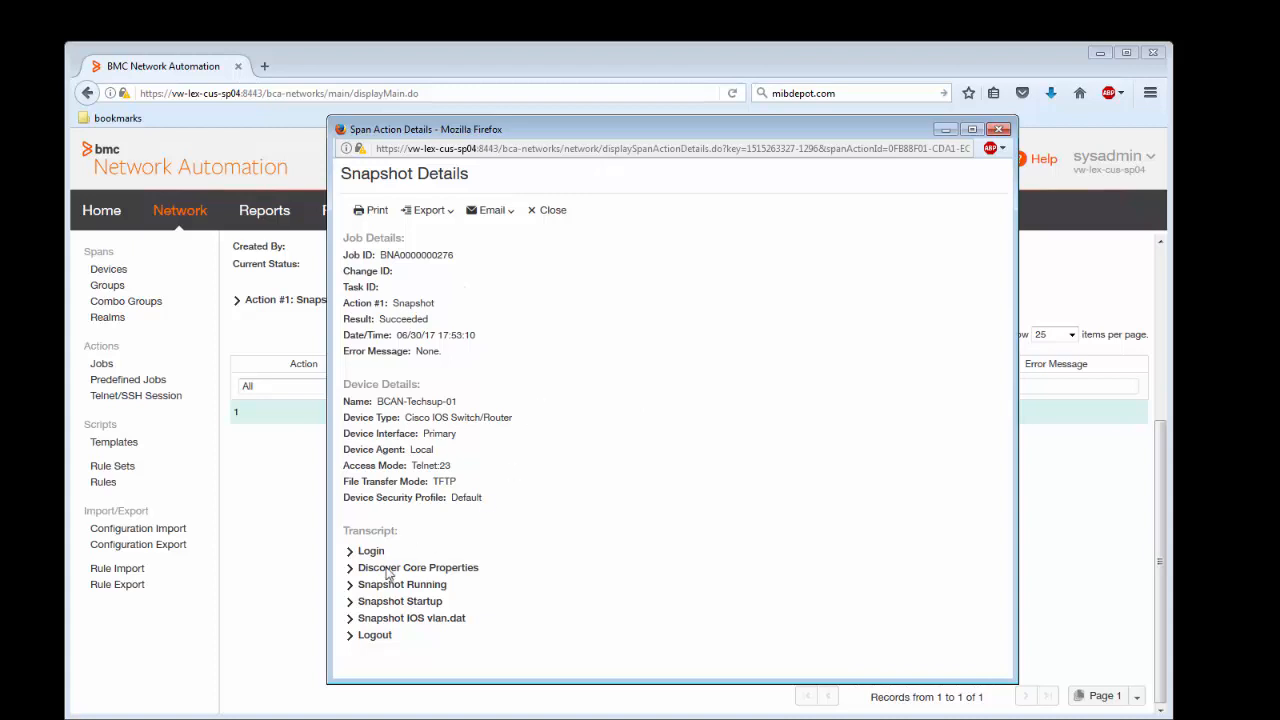
pyautogui.click(350, 585)
pyautogui.scroll(-1, 597, 594)
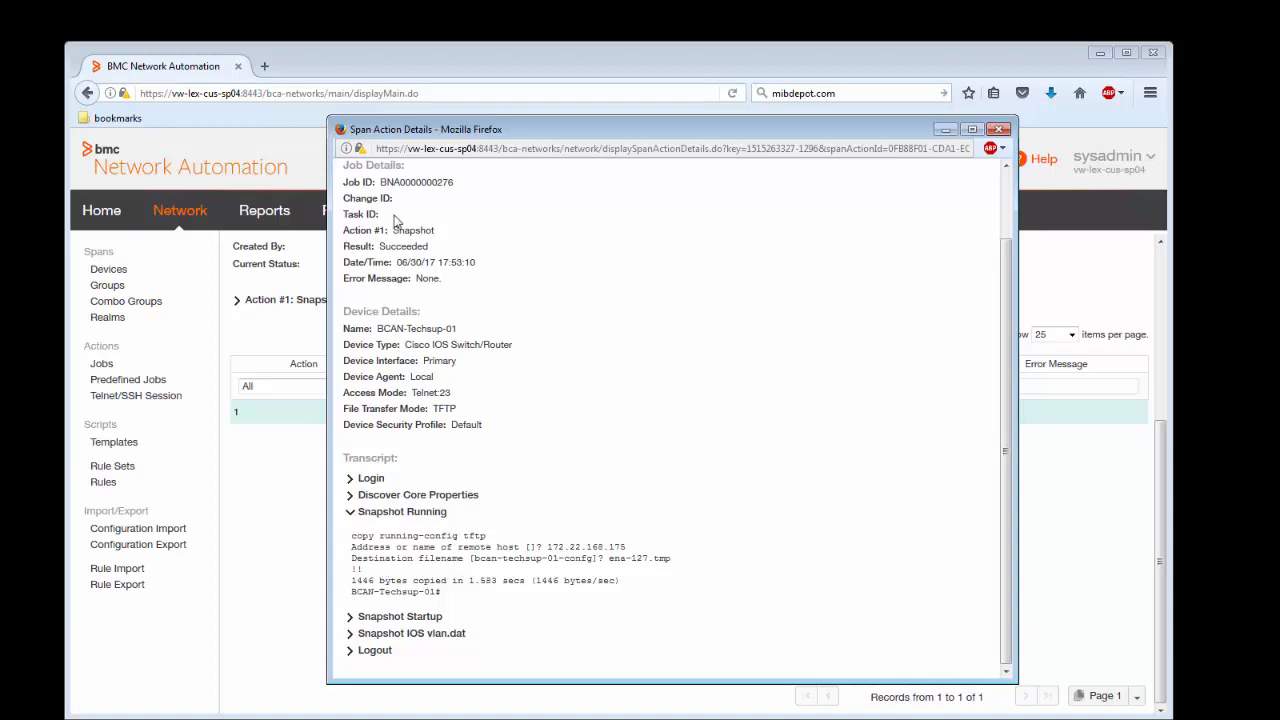
pyautogui.click(998, 130)
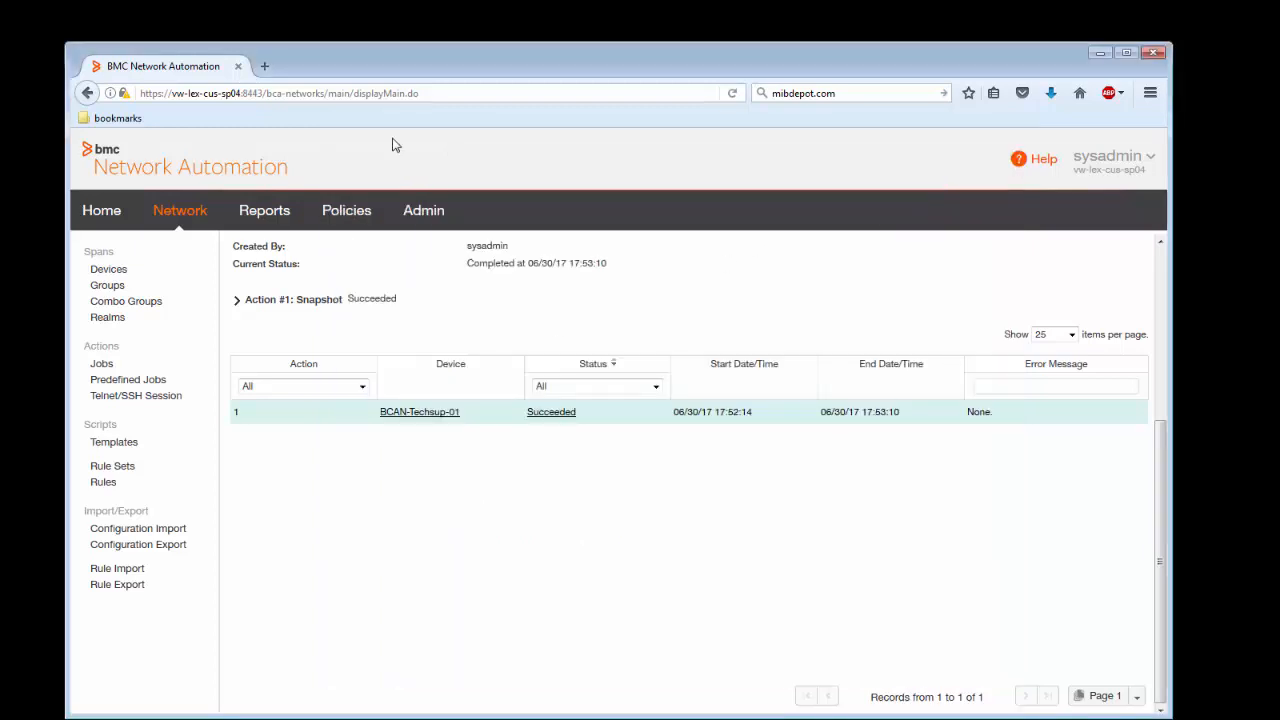
# Open the Local device agent for editing and enable FTP transfer in its File Transfer settings
pyautogui.click(423, 212)
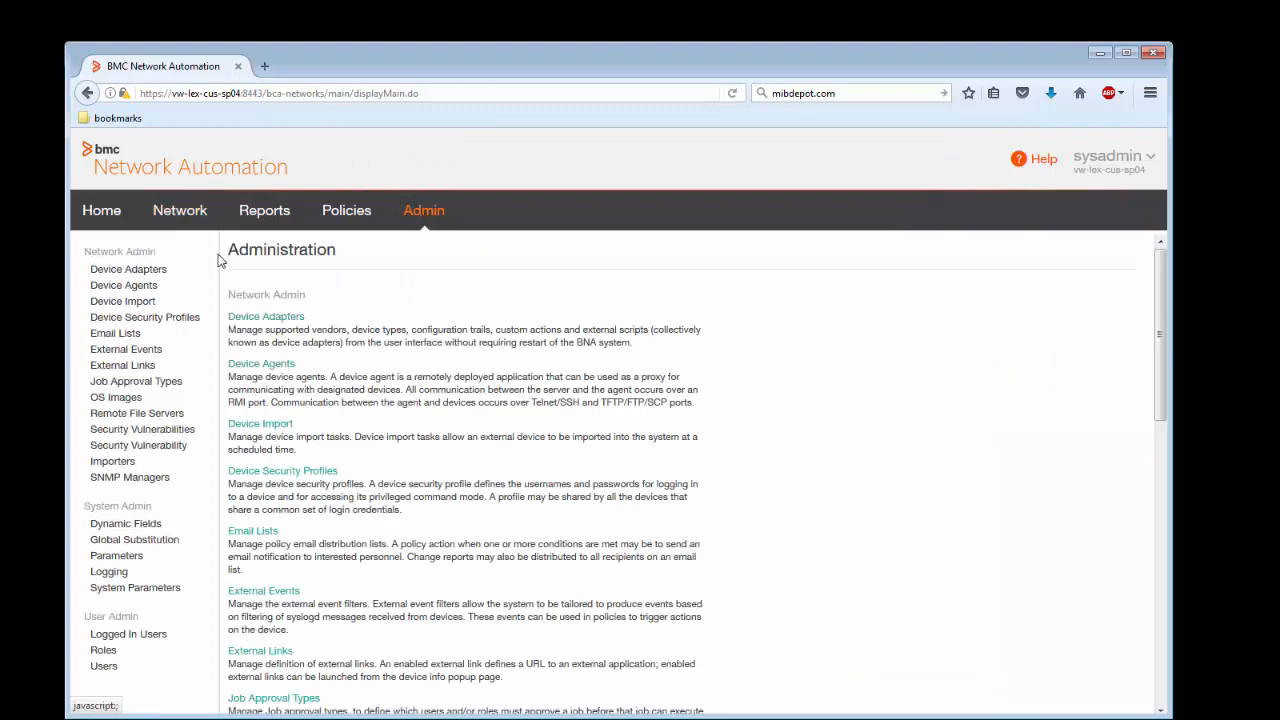
pyautogui.click(124, 286)
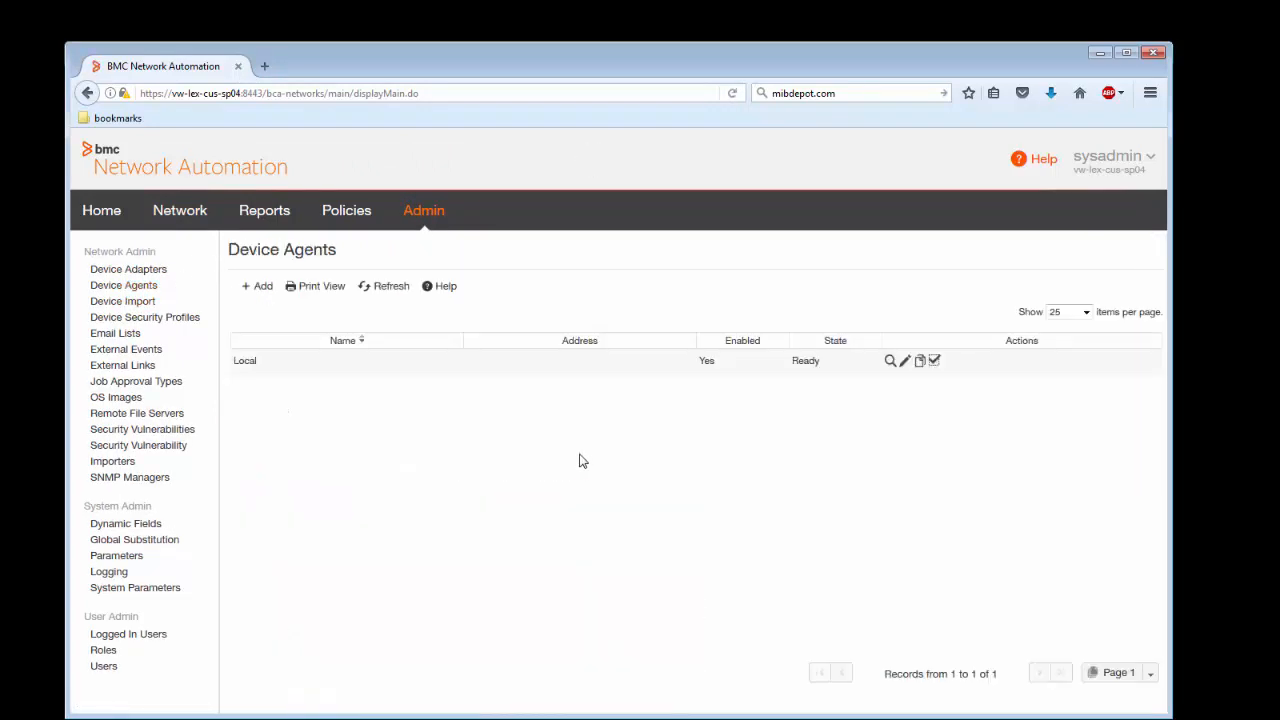
pyautogui.click(905, 361)
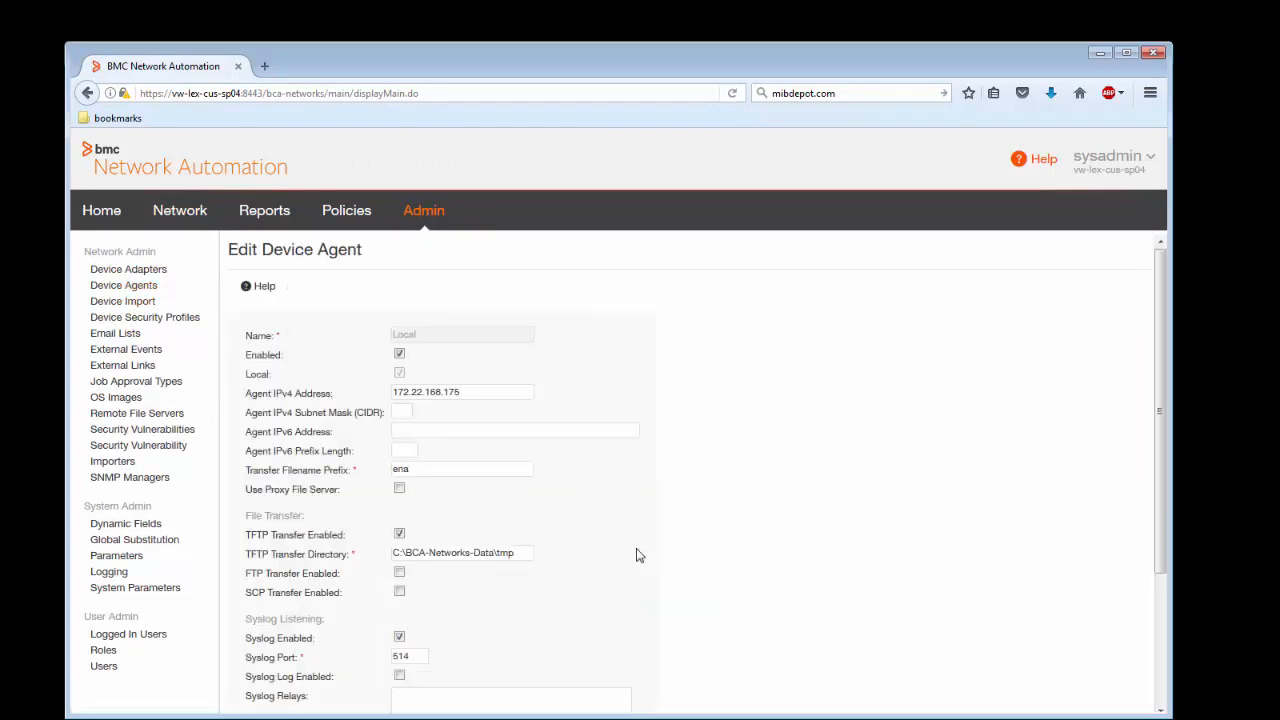
pyautogui.scroll(-3, 620, 548)
pyautogui.click(398, 400)
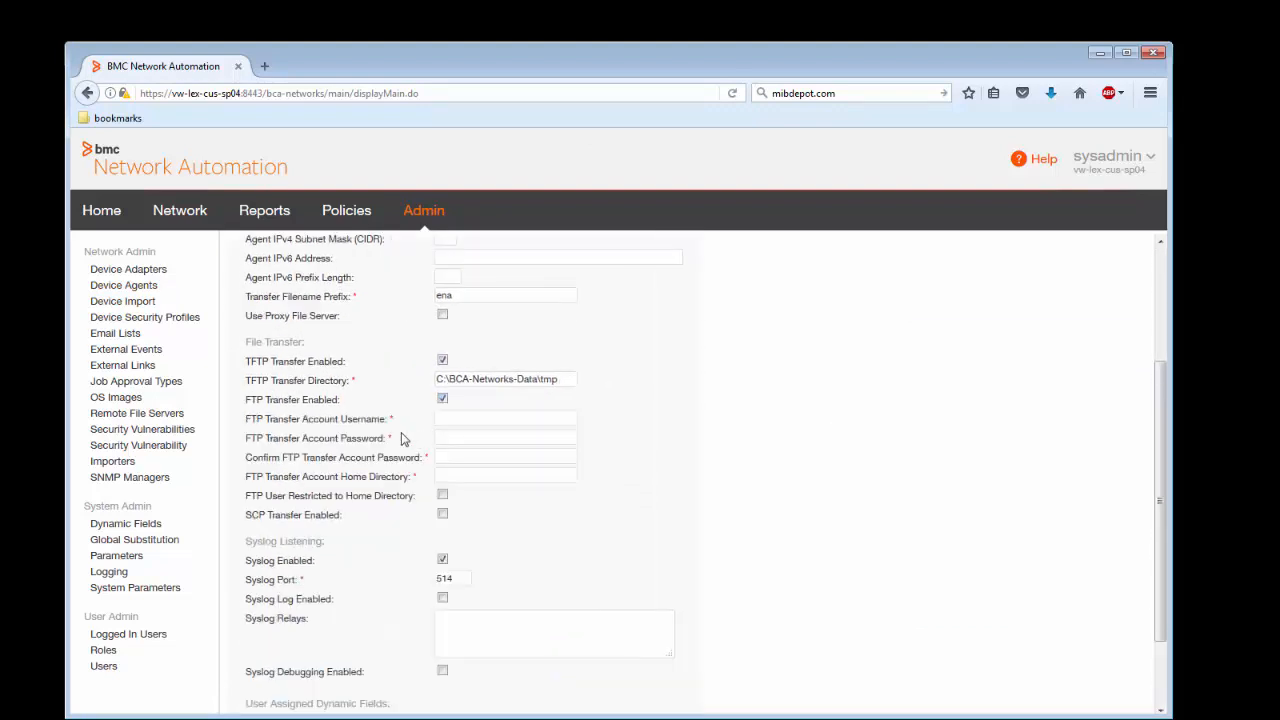
# Examine the required FTP transfer account username, password and home directory fields of the Local device agent
pyautogui.moveTo(330, 420); pyautogui.dragTo(397, 450)
pyautogui.moveTo(342, 476); pyautogui.dragTo(407, 479)
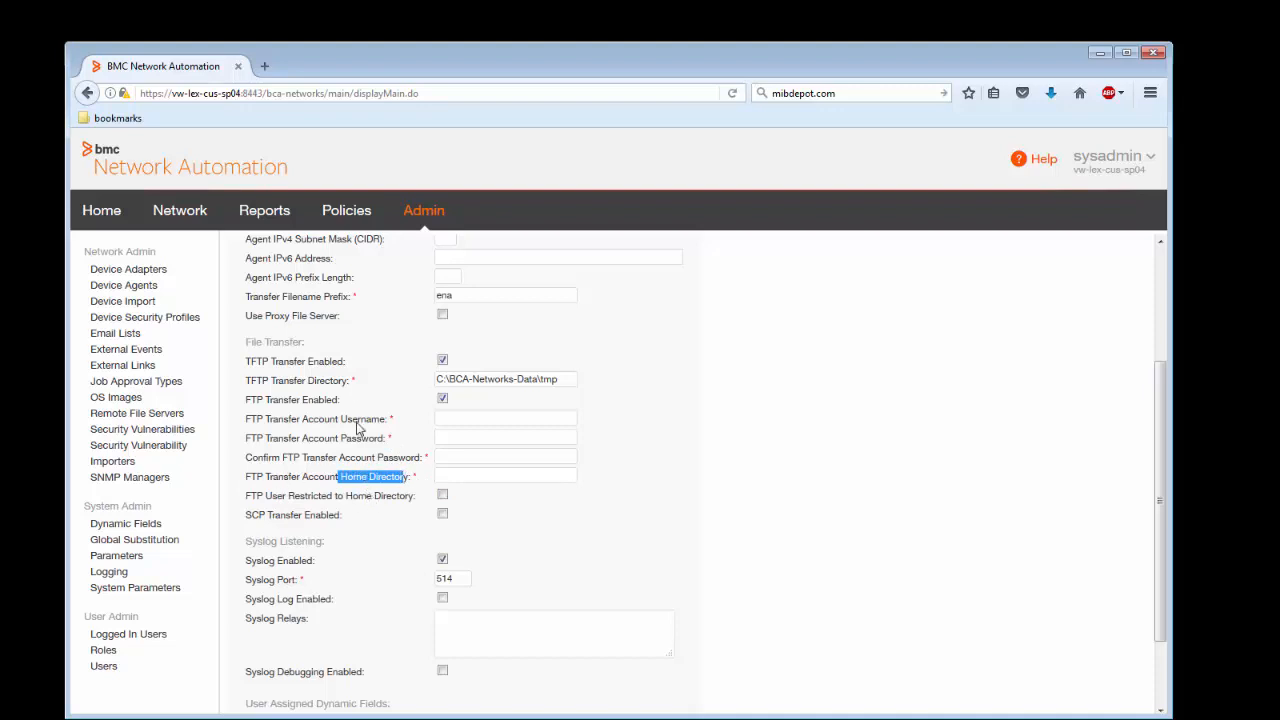
pyautogui.moveTo(287, 420); pyautogui.dragTo(366, 437)
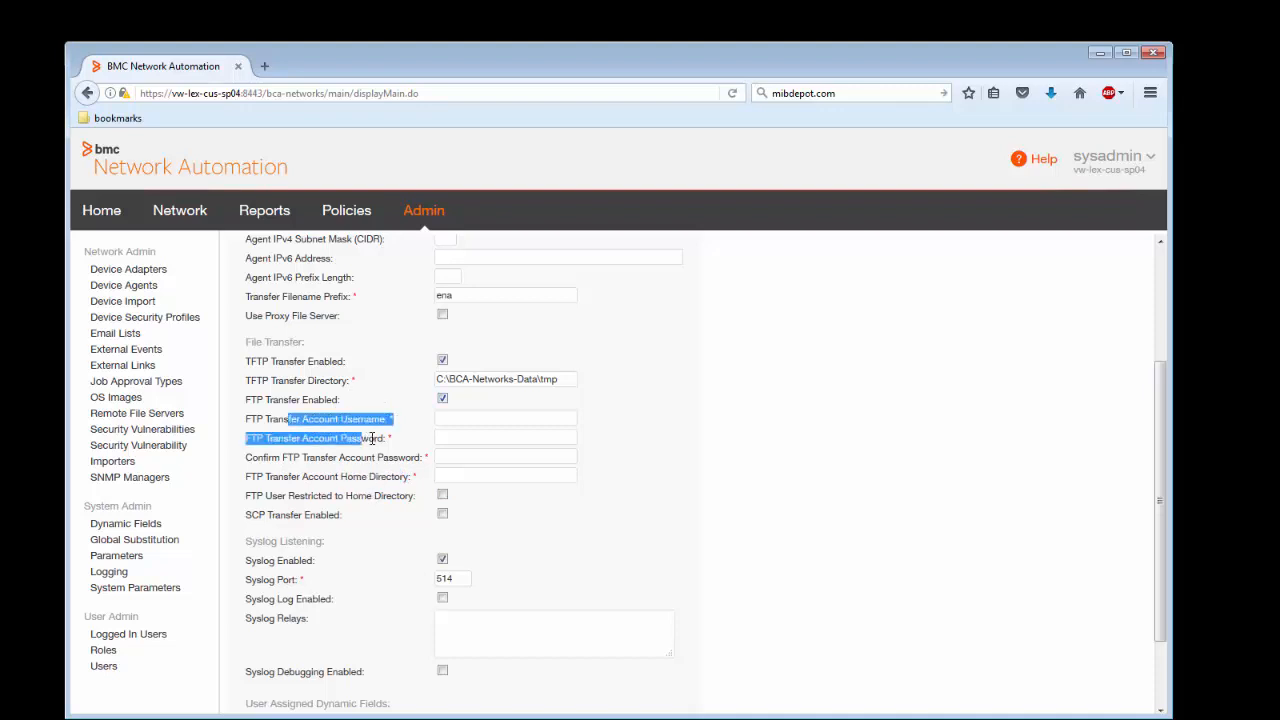